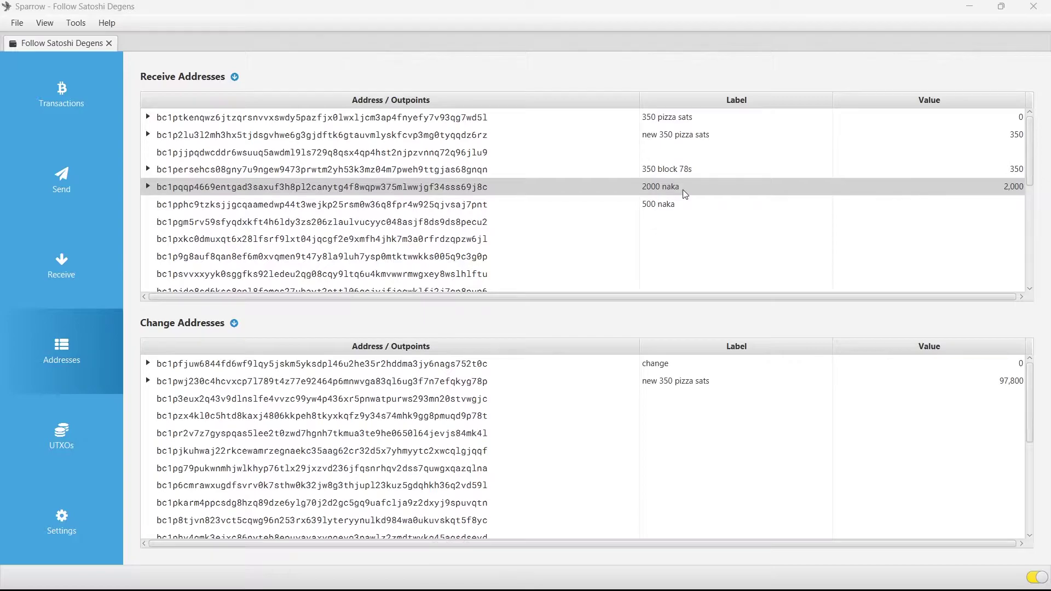
# Copy the 500 naka receive address from the Addresses list.
pyautogui.click(649, 206)
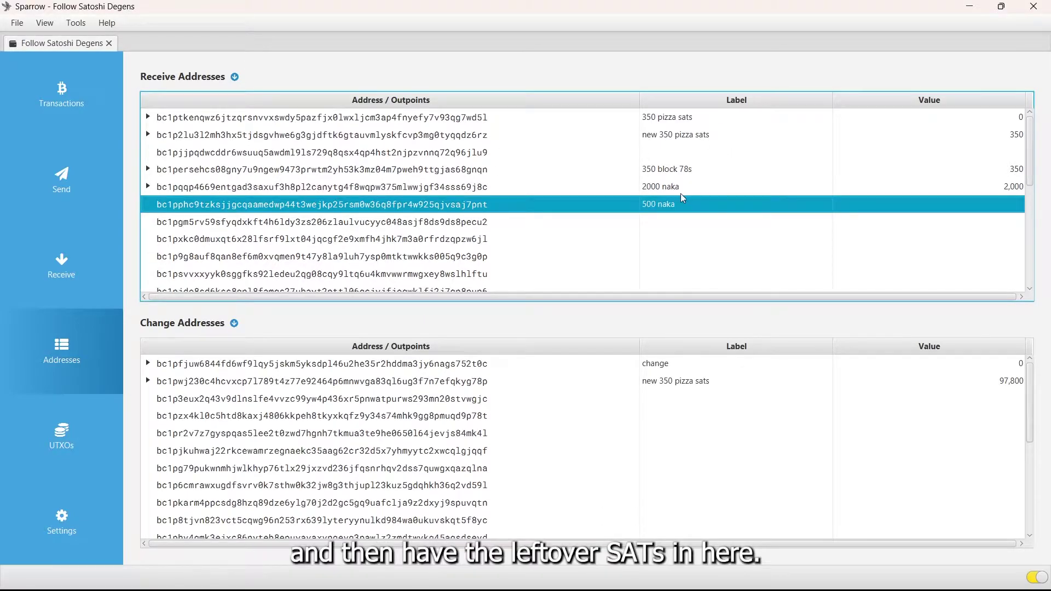
pyautogui.click(721, 189)
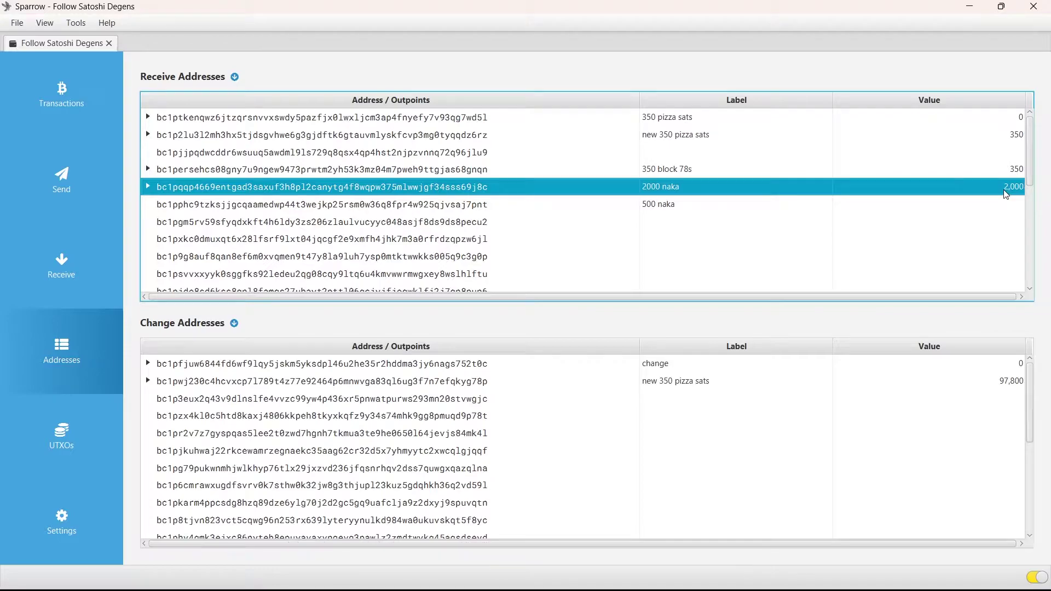
pyautogui.click(693, 210)
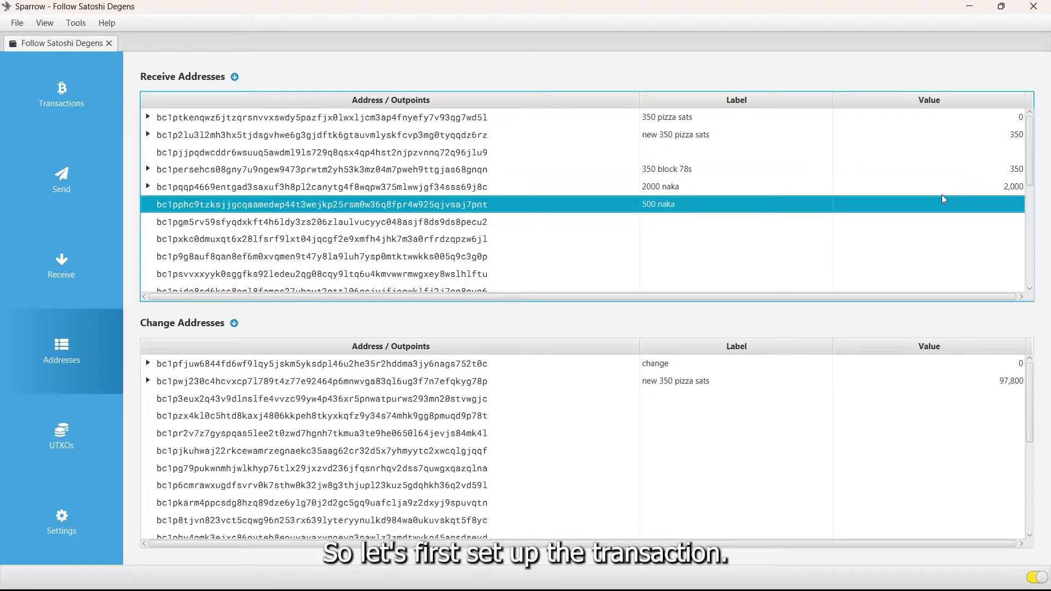
pyautogui.rightClick(427, 205)
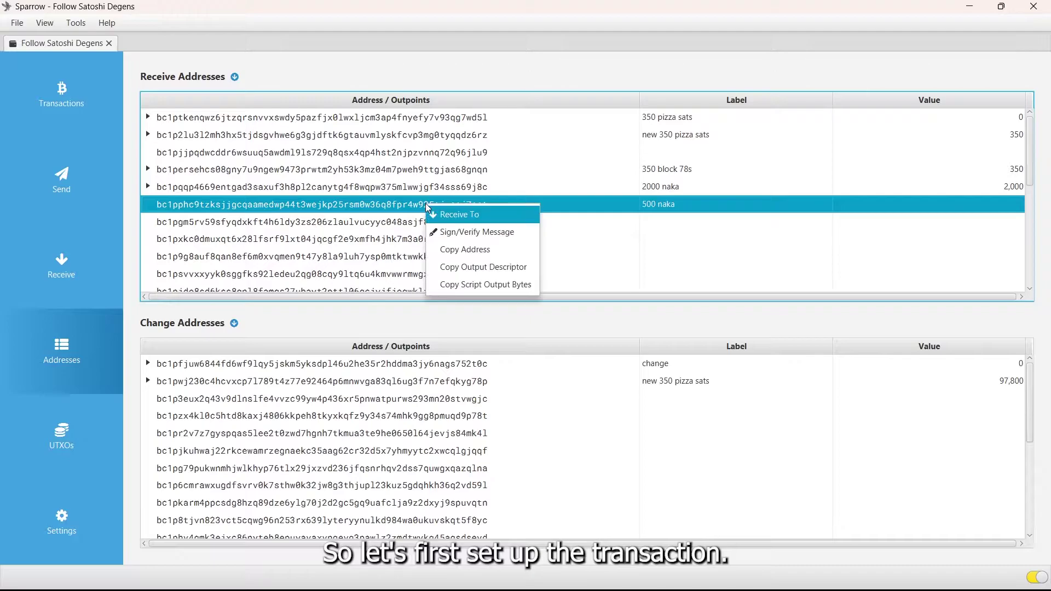
pyautogui.click(461, 248)
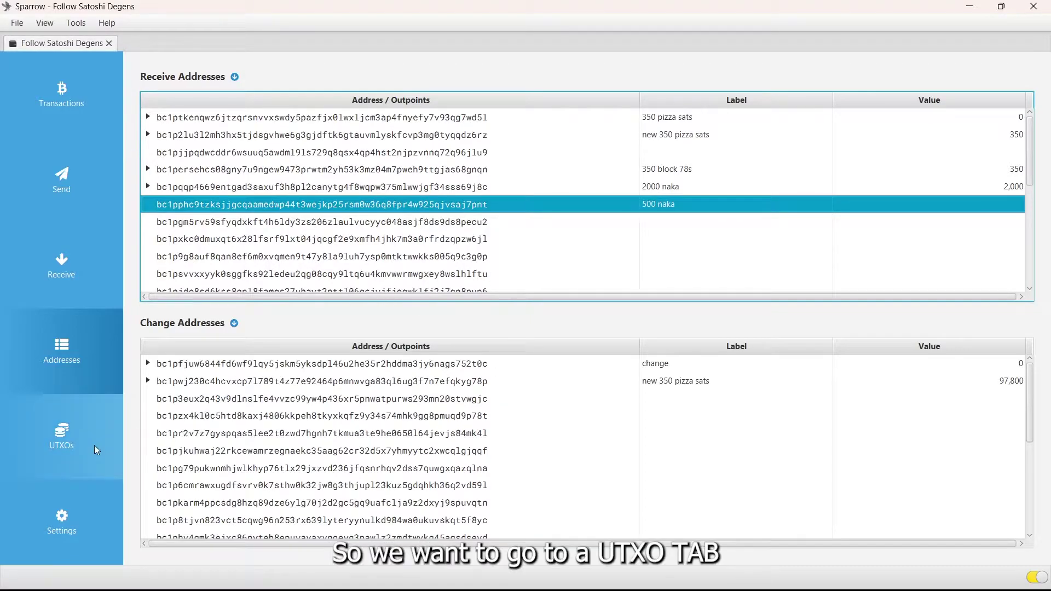
# Select the 2,000-sat naka and 97,800-sat change UTXOs and send them together for 99,800 sats.
pyautogui.click(61, 439)
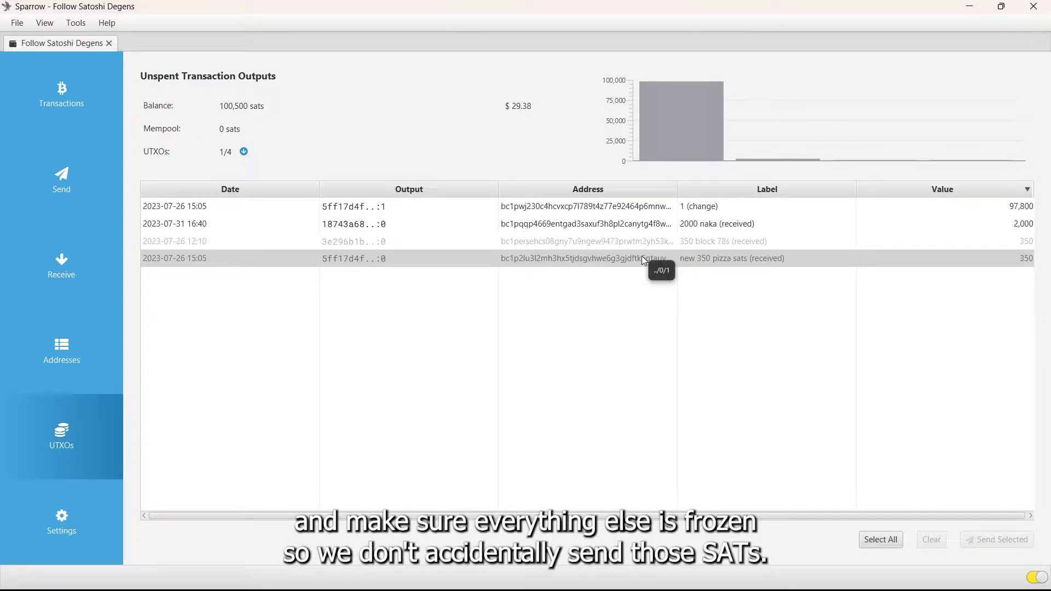
pyautogui.click(632, 241)
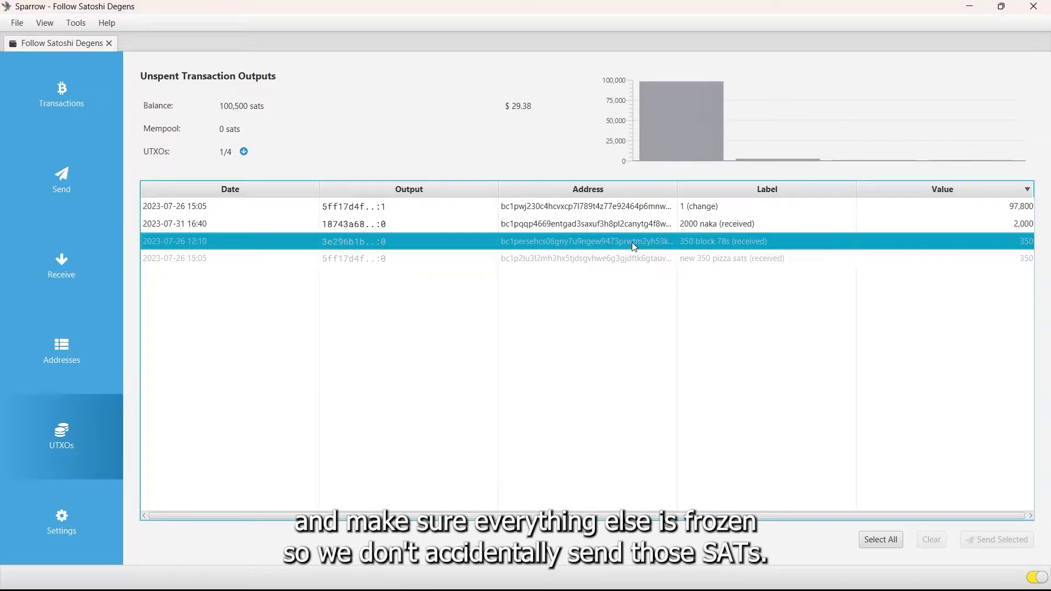
pyautogui.click(629, 207)
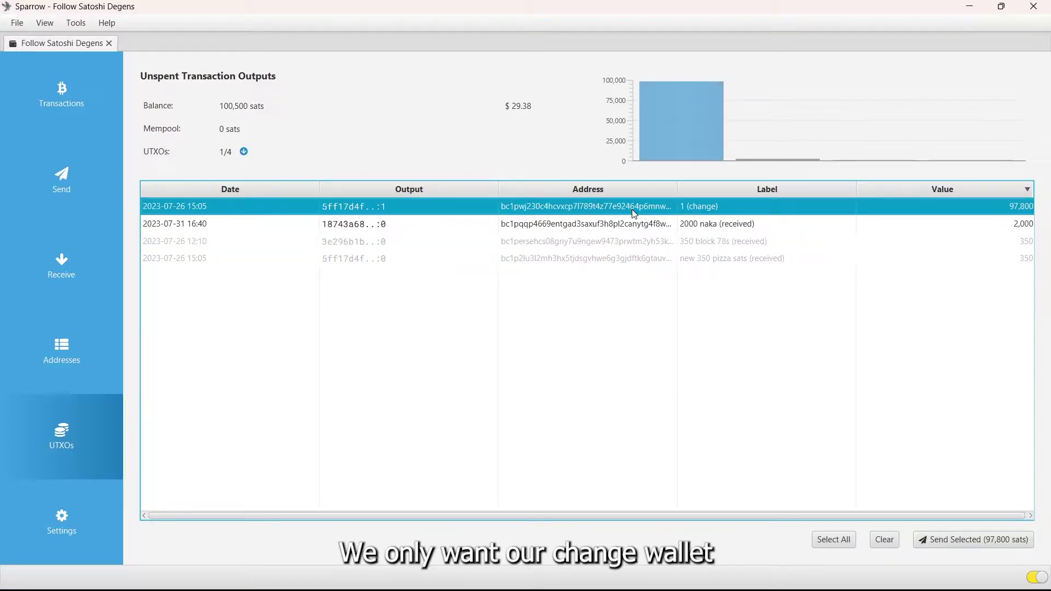
pyautogui.click(955, 224)
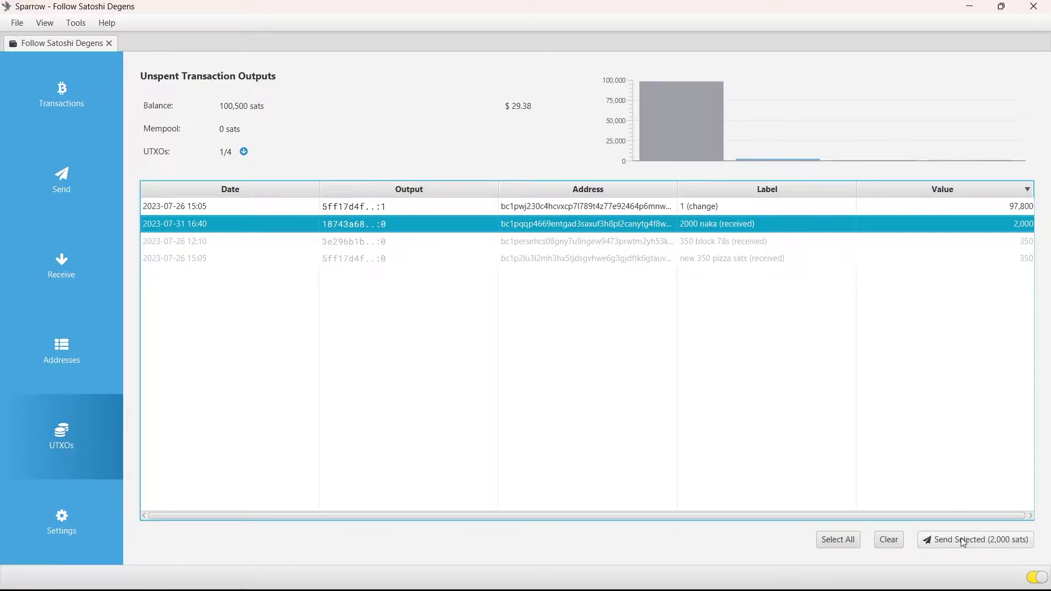
pyautogui.keyDown('ctrl'); pyautogui.click(642, 212); pyautogui.keyUp('ctrl')
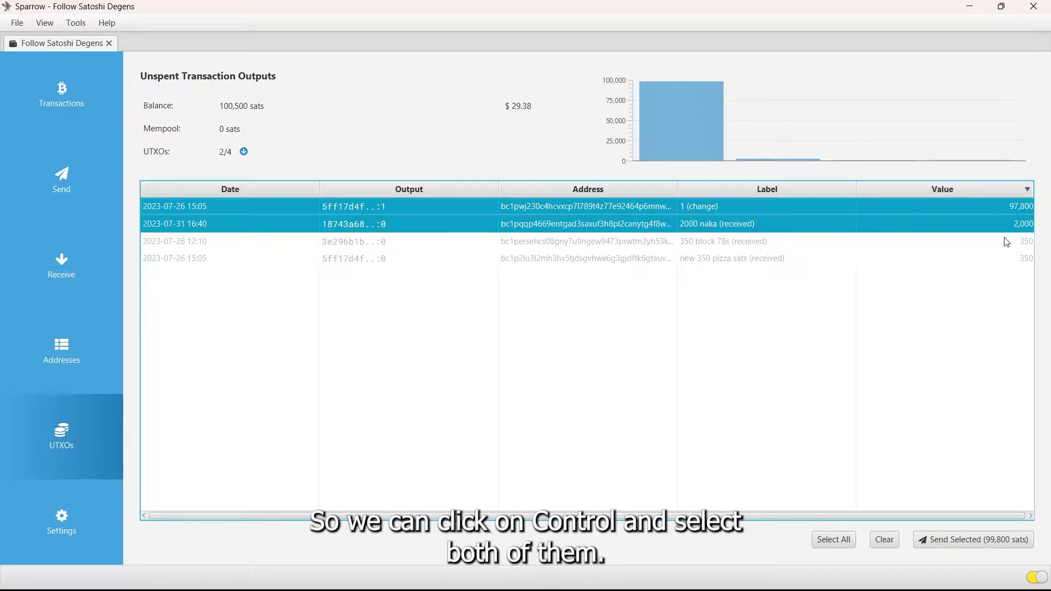
pyautogui.click(978, 545)
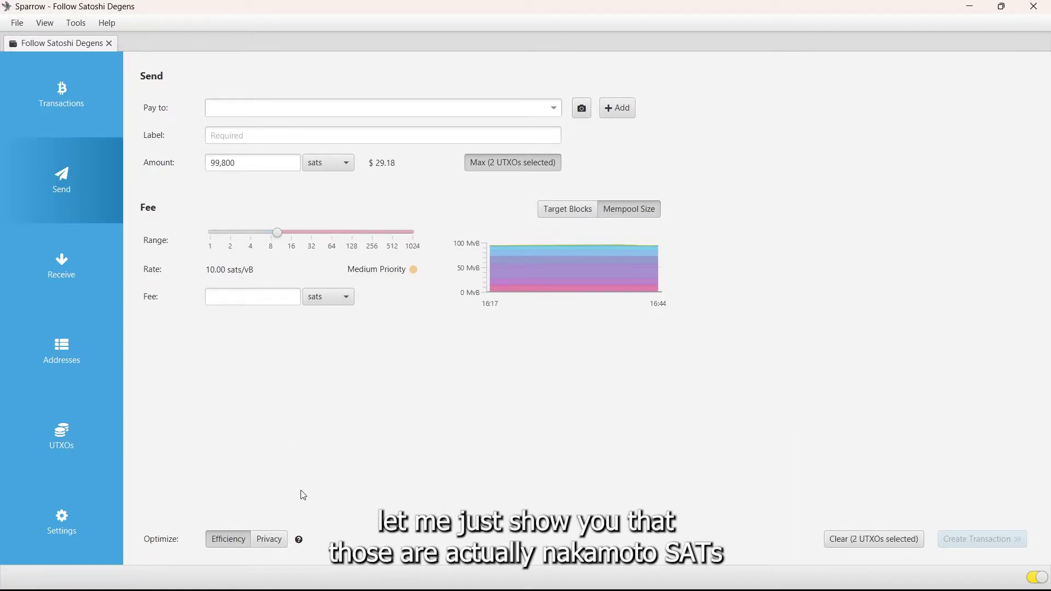
pyautogui.moveTo(293, 585)
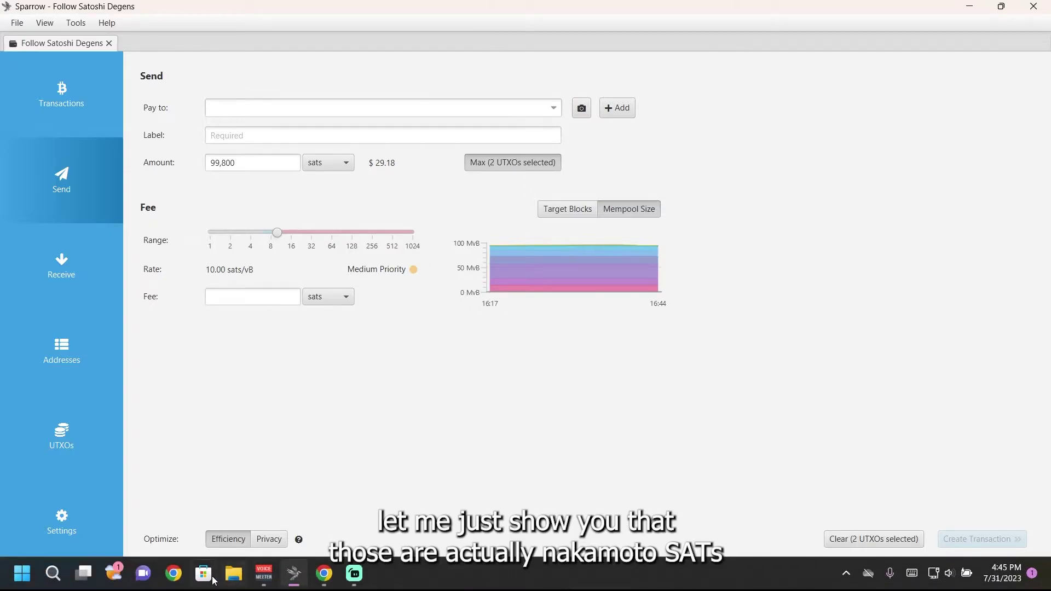
pyautogui.click(324, 575)
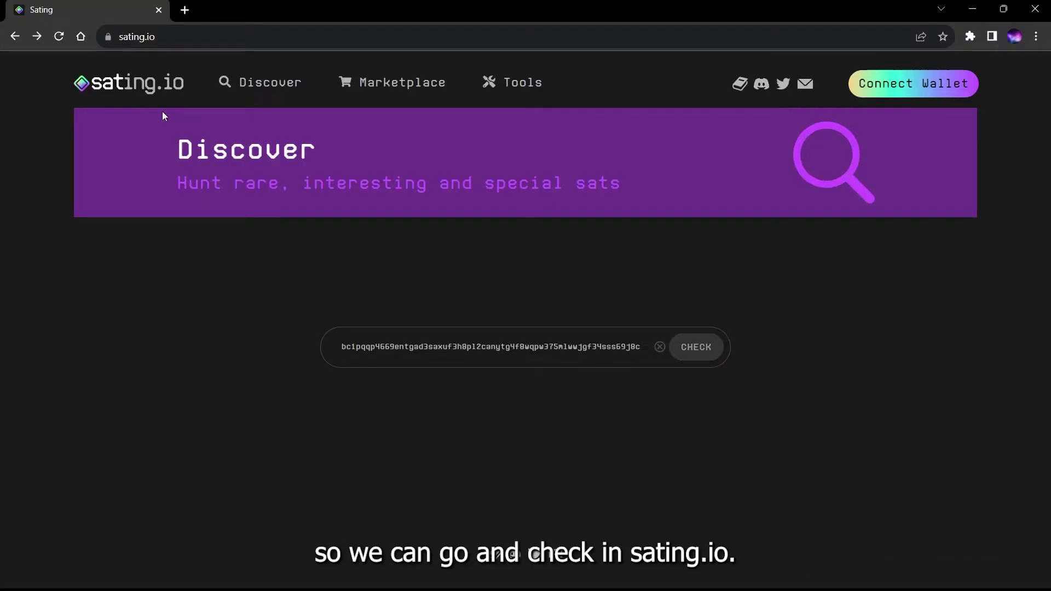
pyautogui.click(713, 355)
pyautogui.scroll(-5, 690, 367)
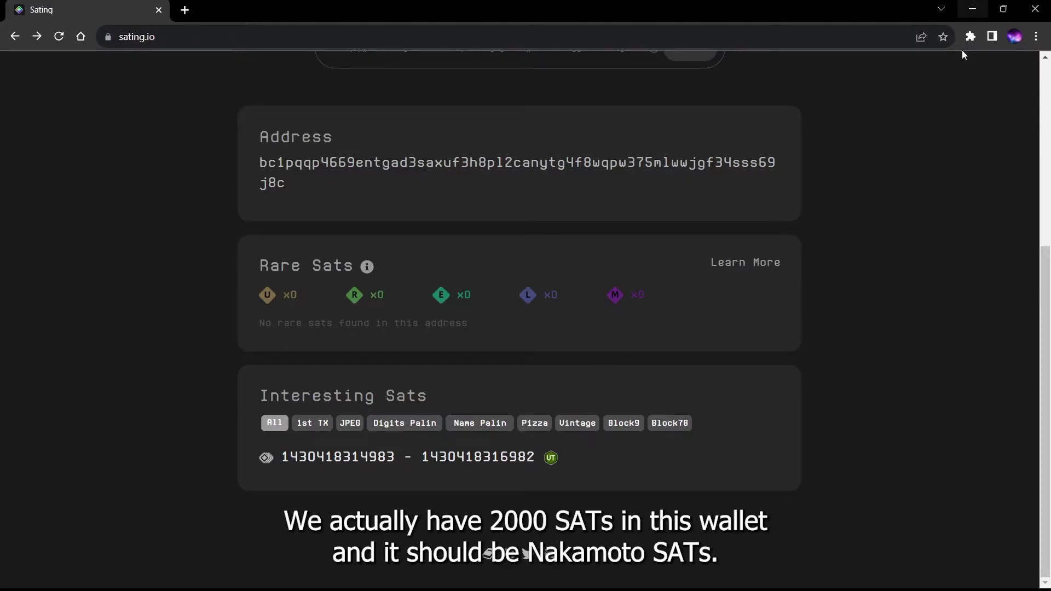
pyautogui.click(978, 11)
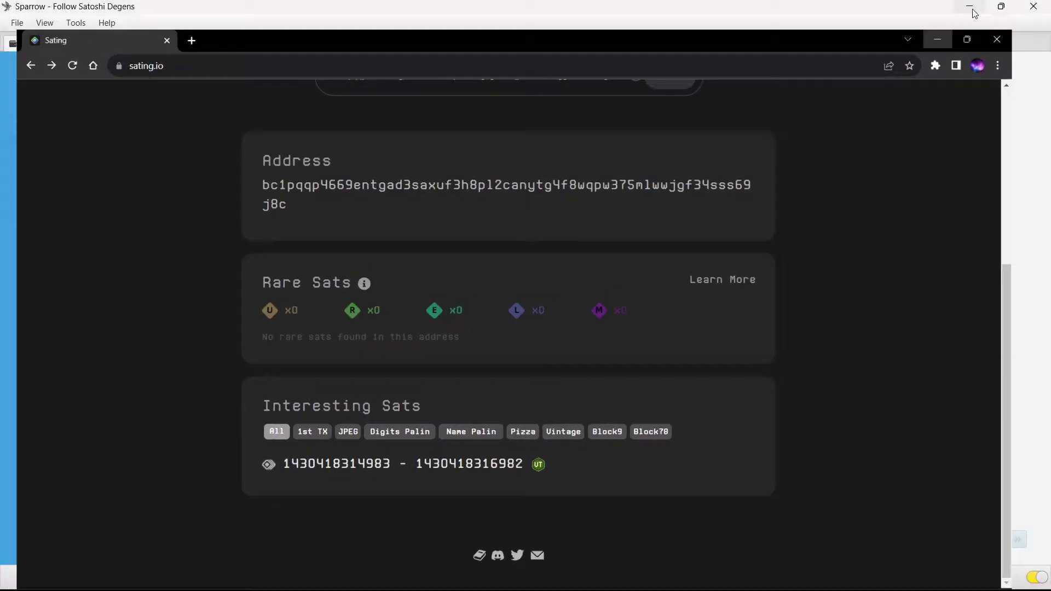
# Paste the 500 naka address as the payment recipient, recopying it from the Addresses list.
pyautogui.click(273, 112)
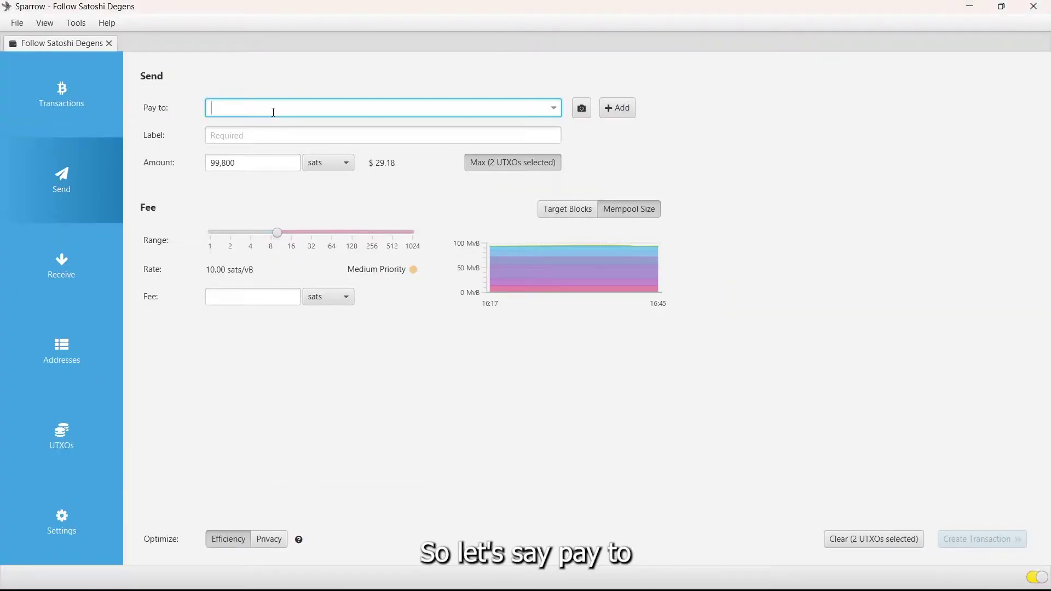
pyautogui.hotkey('ctrl', 'v')
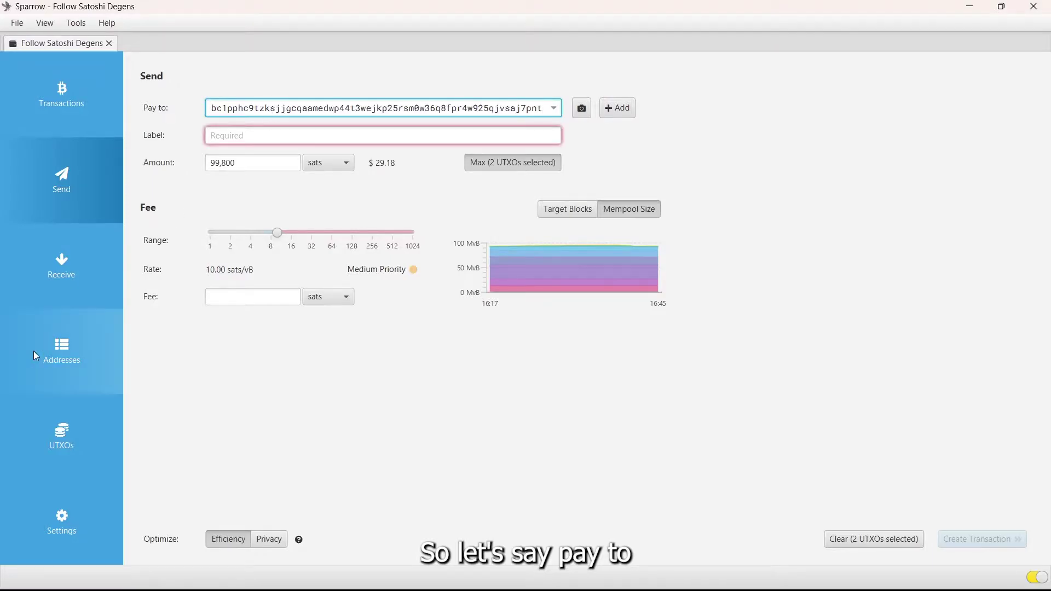
pyautogui.click(58, 360)
pyautogui.rightClick(463, 207)
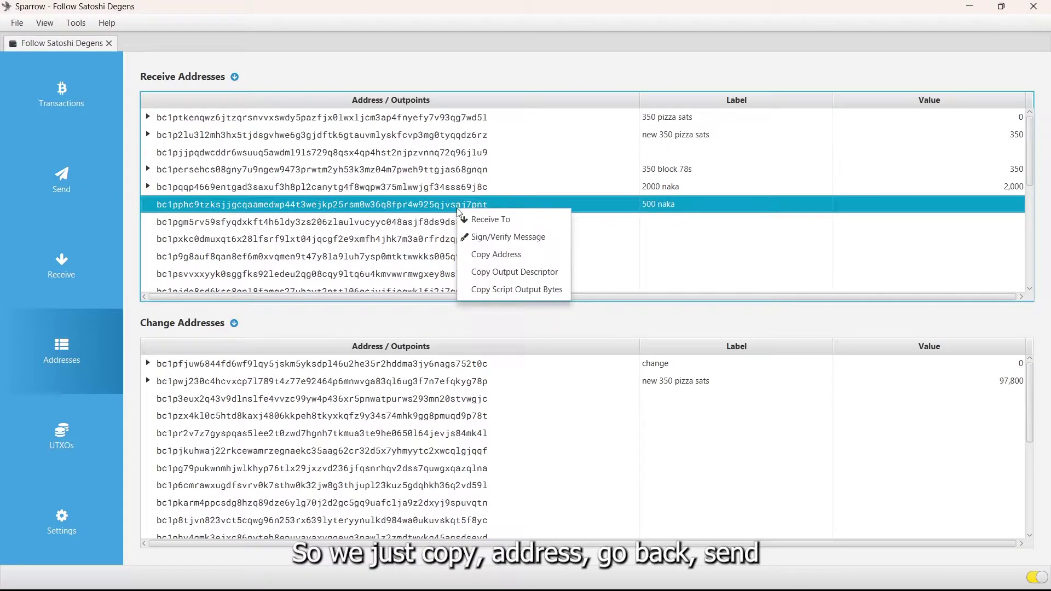
pyautogui.click(496, 256)
pyautogui.click(67, 429)
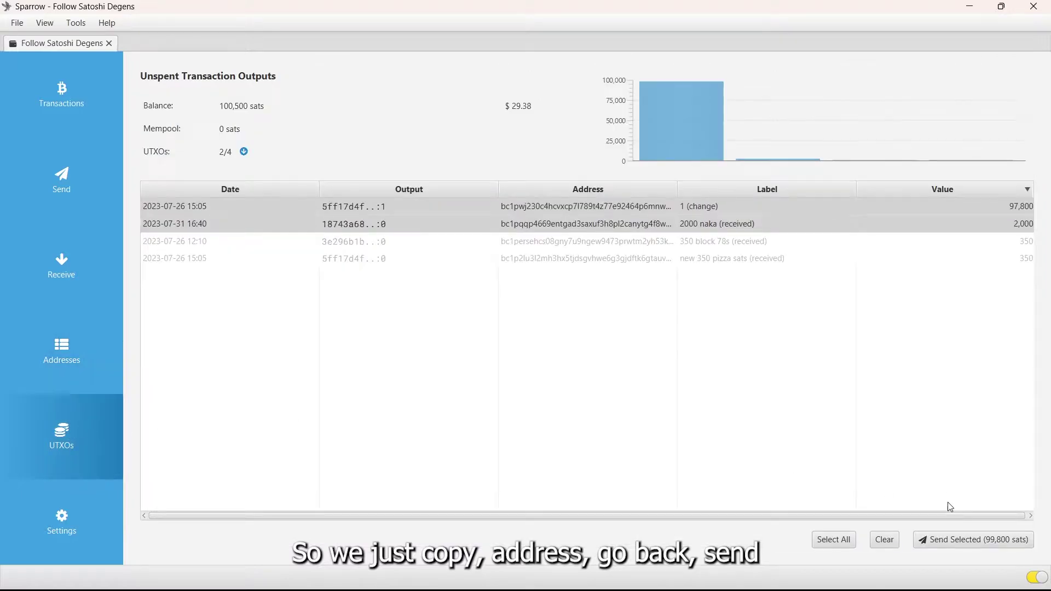
pyautogui.click(980, 532)
# Label the payment '1' and set its amount to 500 sats.
pyautogui.click(258, 136)
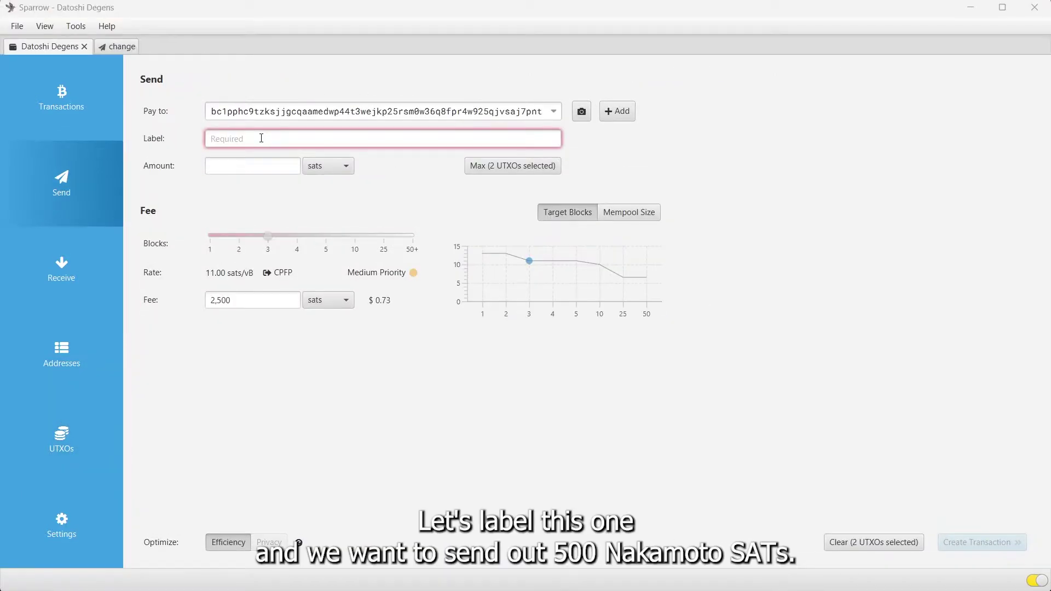
pyautogui.click(262, 138)
pyautogui.write('1')
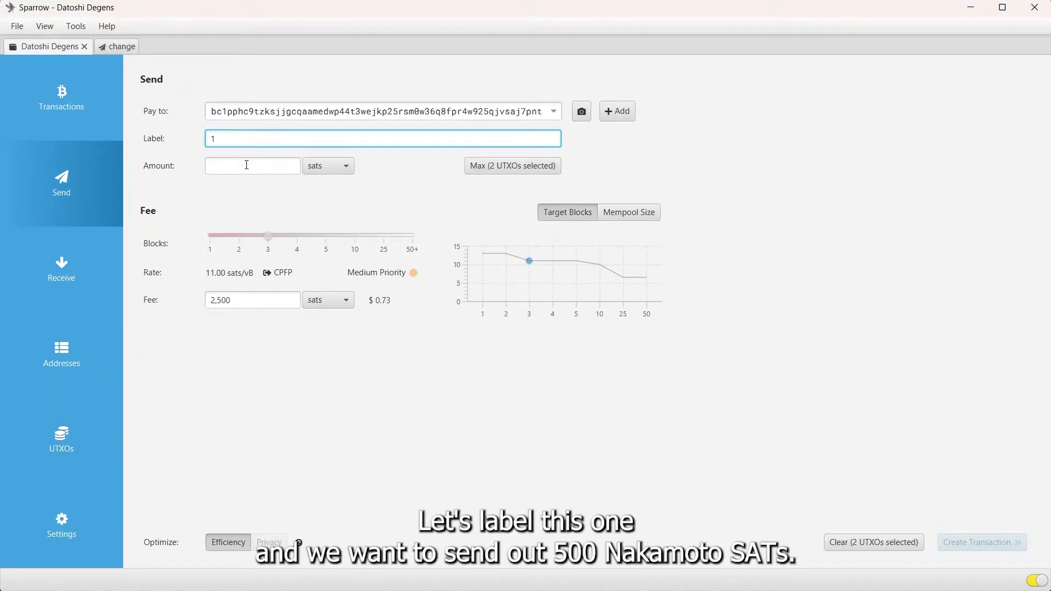
pyautogui.click(247, 165)
pyautogui.write('500')
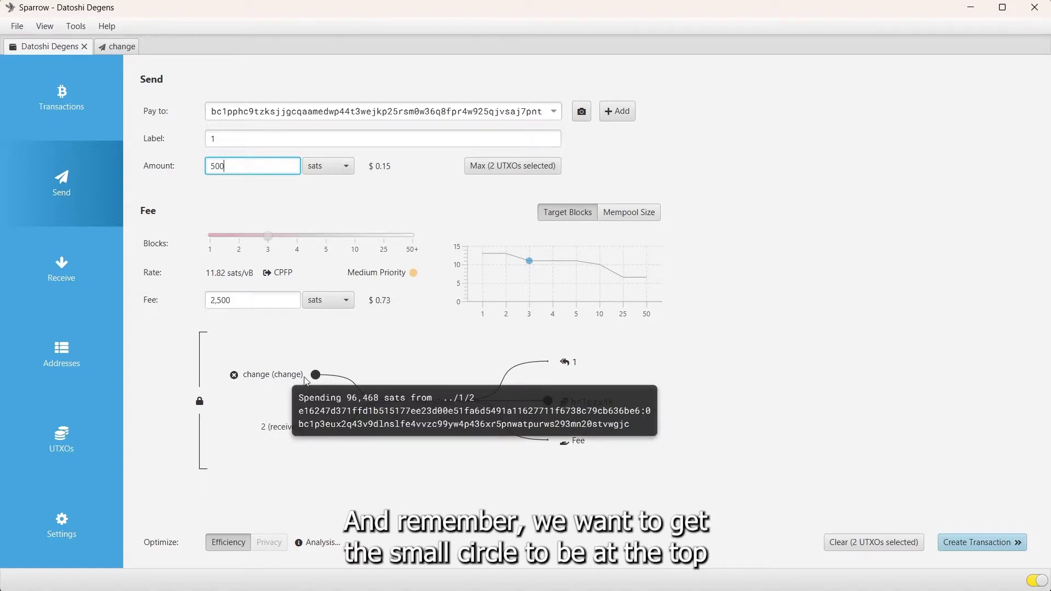
# Retype the last 0 of the 500-sat amount until input 2 (received) sits above change.
pyautogui.moveTo(278, 429)
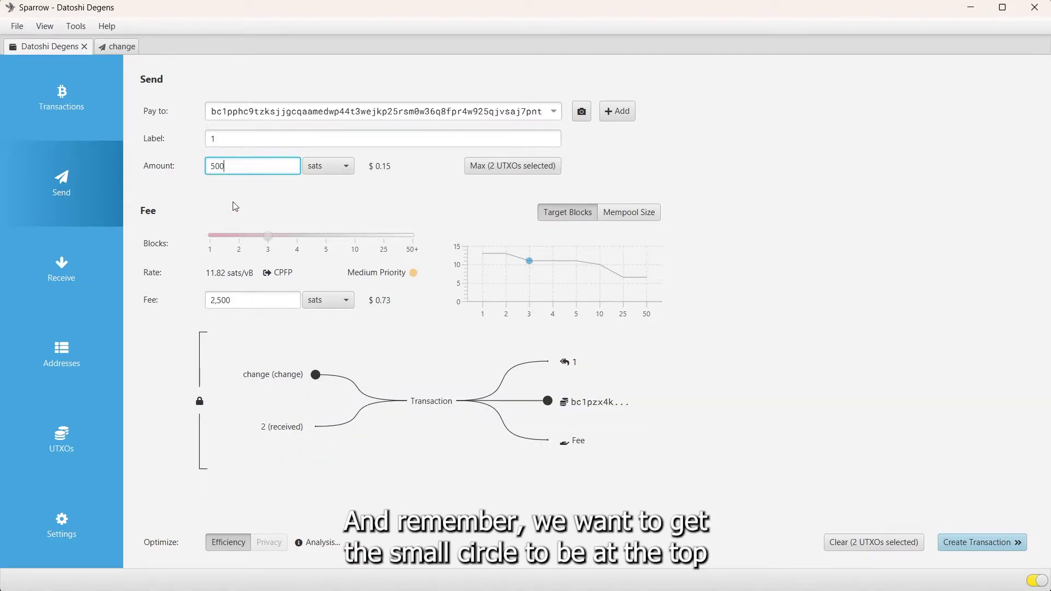
pyautogui.press('BackSpace')
pyautogui.write('0')
pyautogui.press('BackSpace')
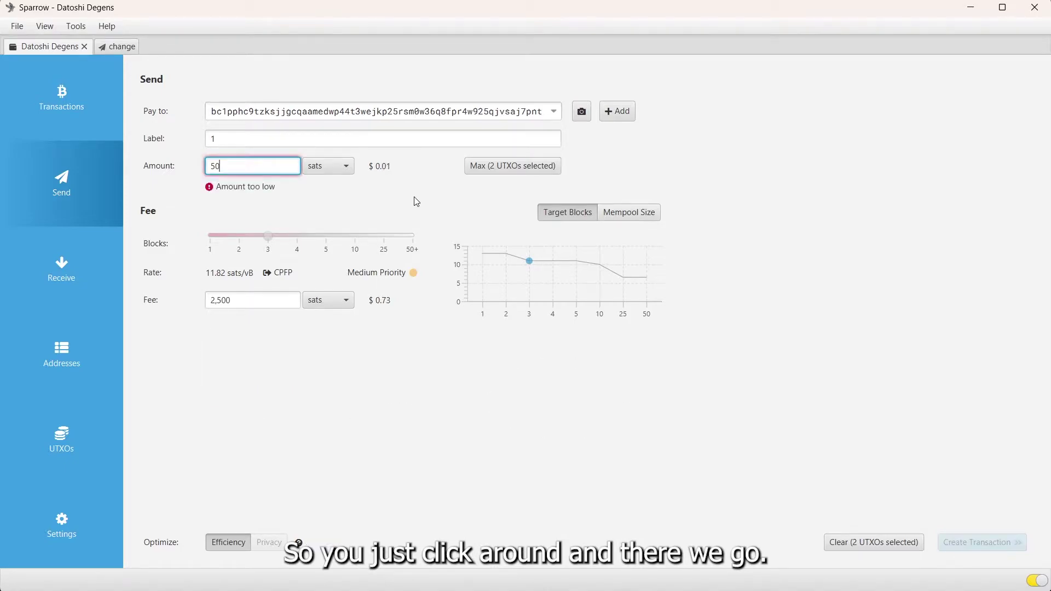
pyautogui.write('0')
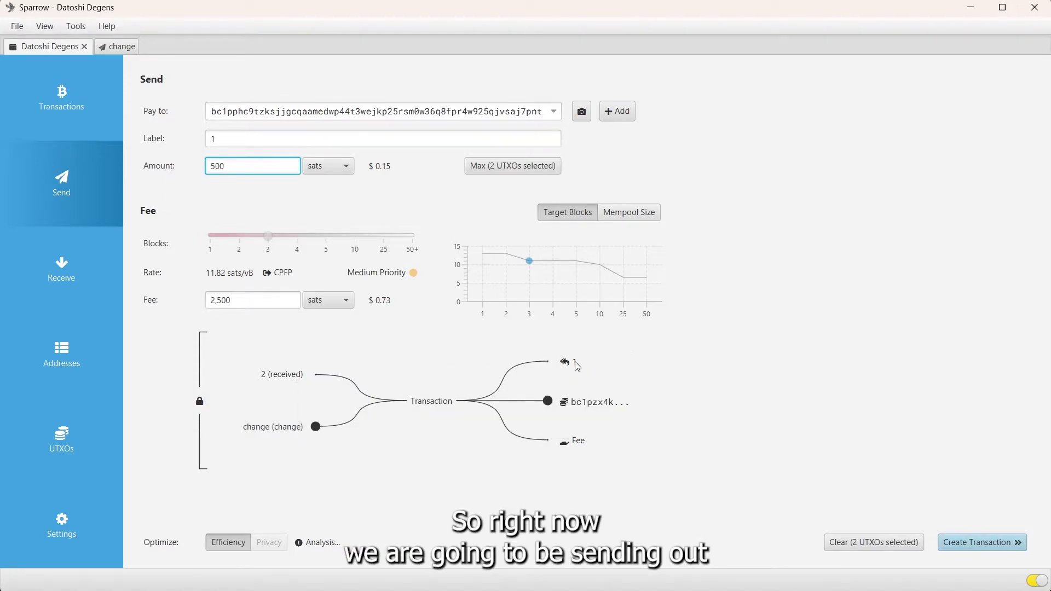
pyautogui.moveTo(575, 366)
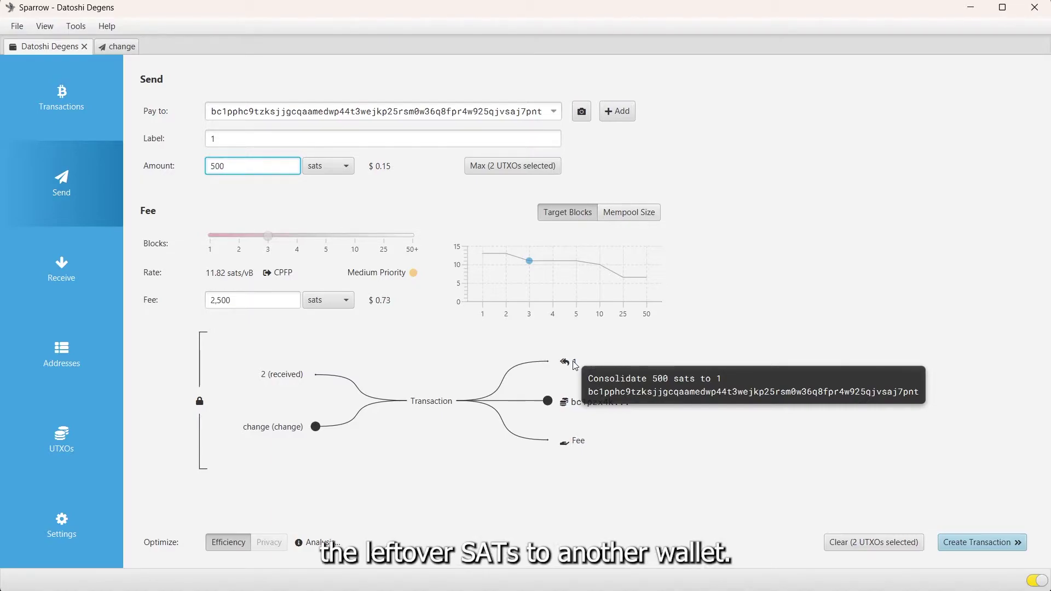
# Add a second recipient and copy the 2000 naka address holding 2,000 sats.
pyautogui.click(625, 113)
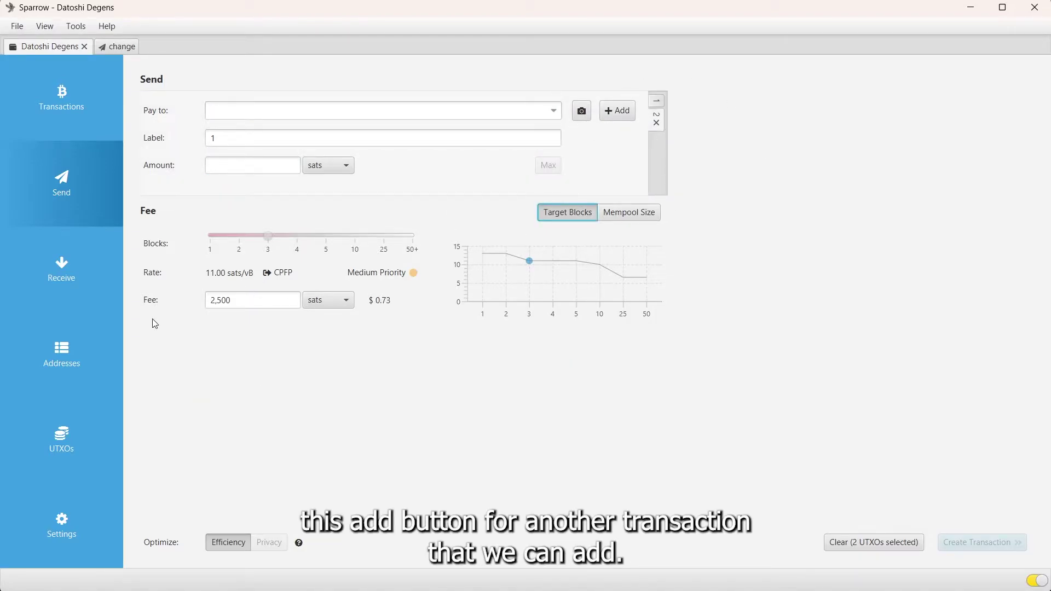
pyautogui.click(48, 356)
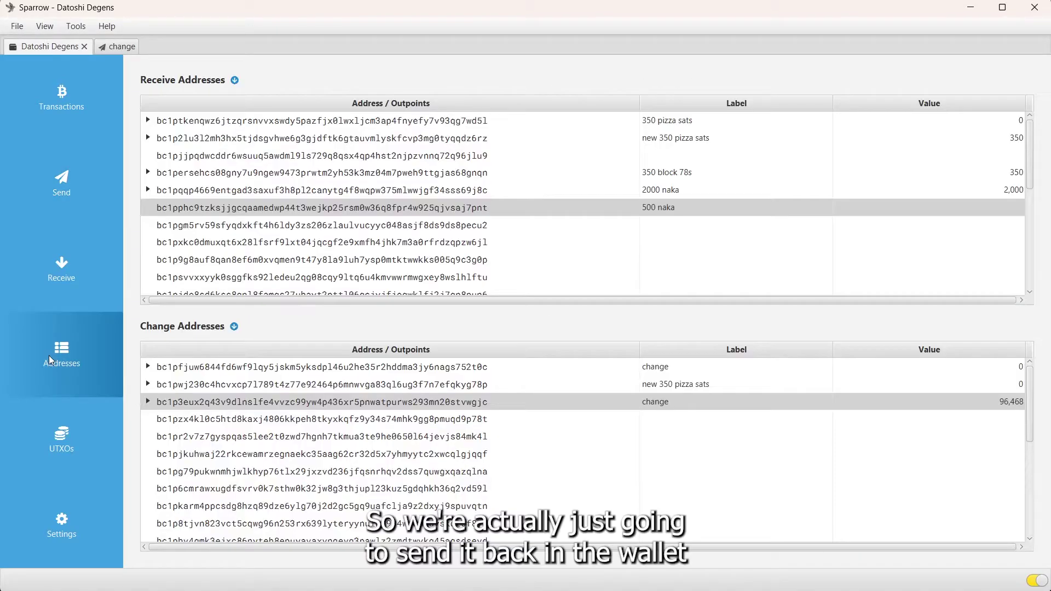
pyautogui.click(338, 190)
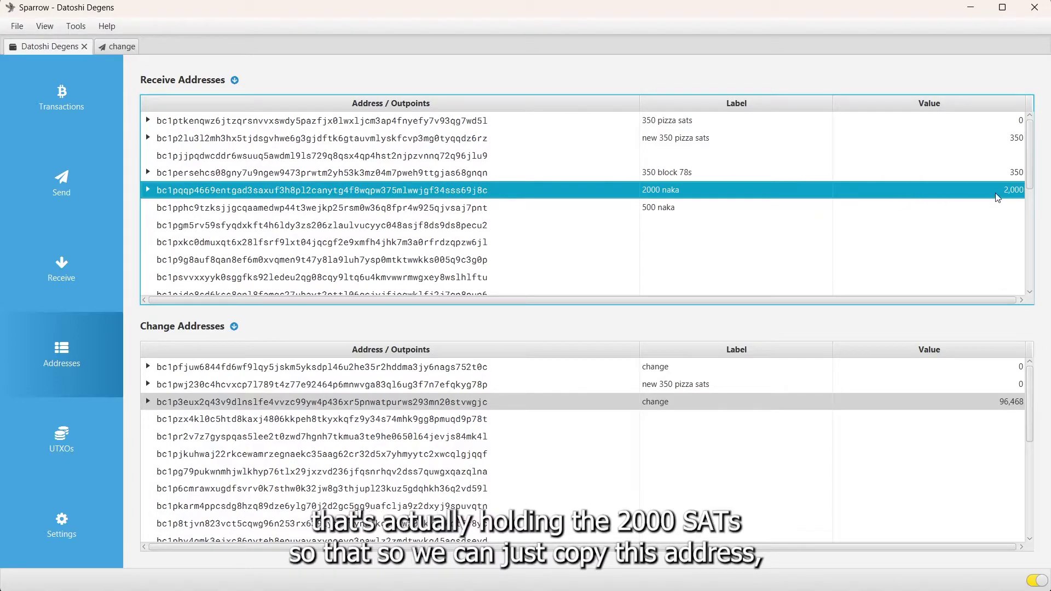
pyautogui.rightClick(373, 194)
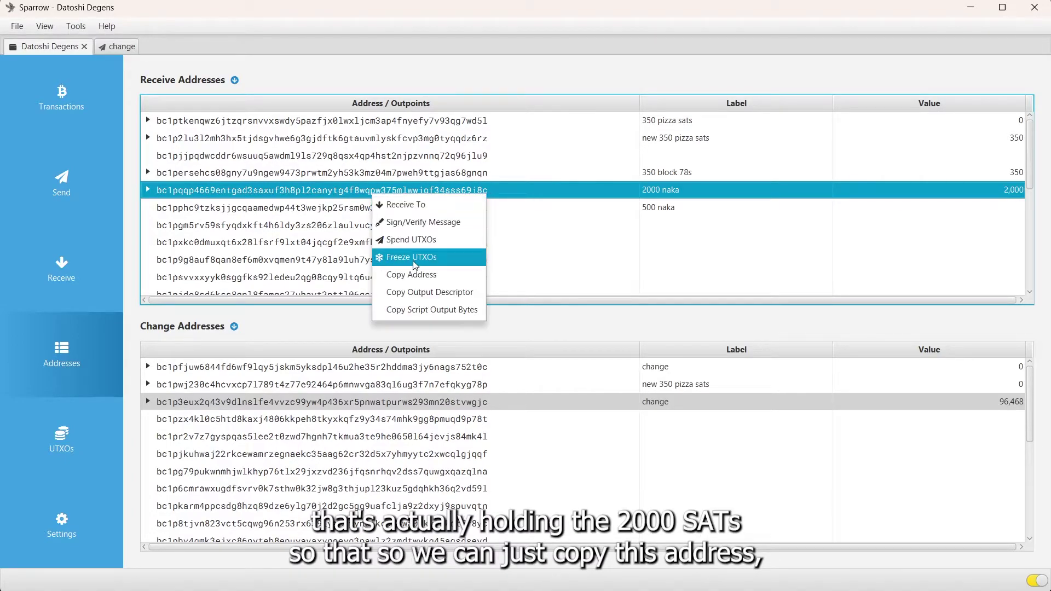
pyautogui.click(419, 274)
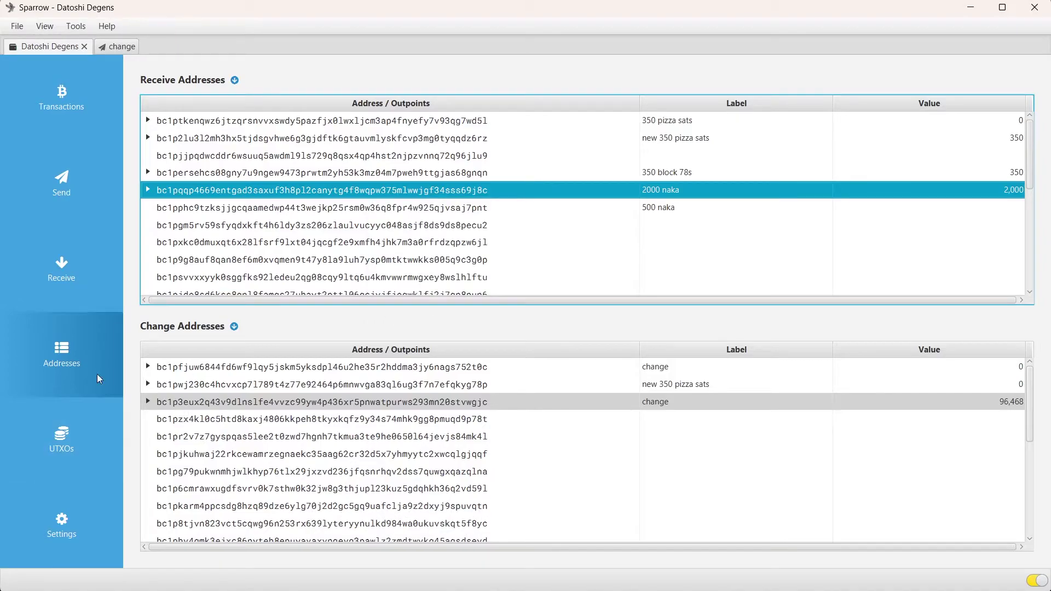
# Pay 1,500 sats to the pasted 2000 naka address as the second recipient, labelled '2'.
pyautogui.click(81, 201)
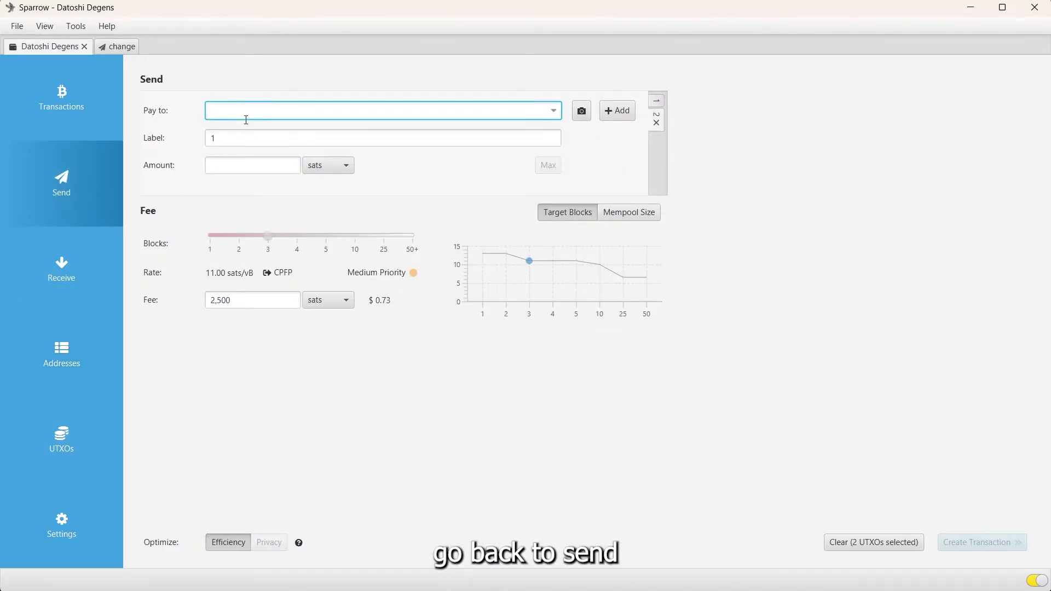
pyautogui.hotkey('ctrl', 'v')
pyautogui.click(248, 142)
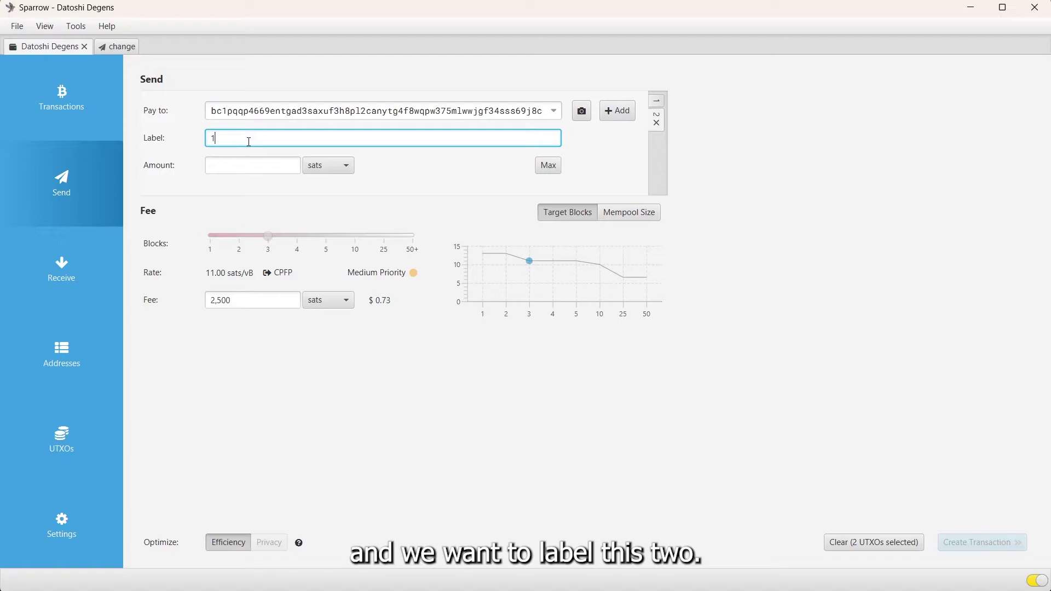
pyautogui.write('1')
pyautogui.press('BackSpace')
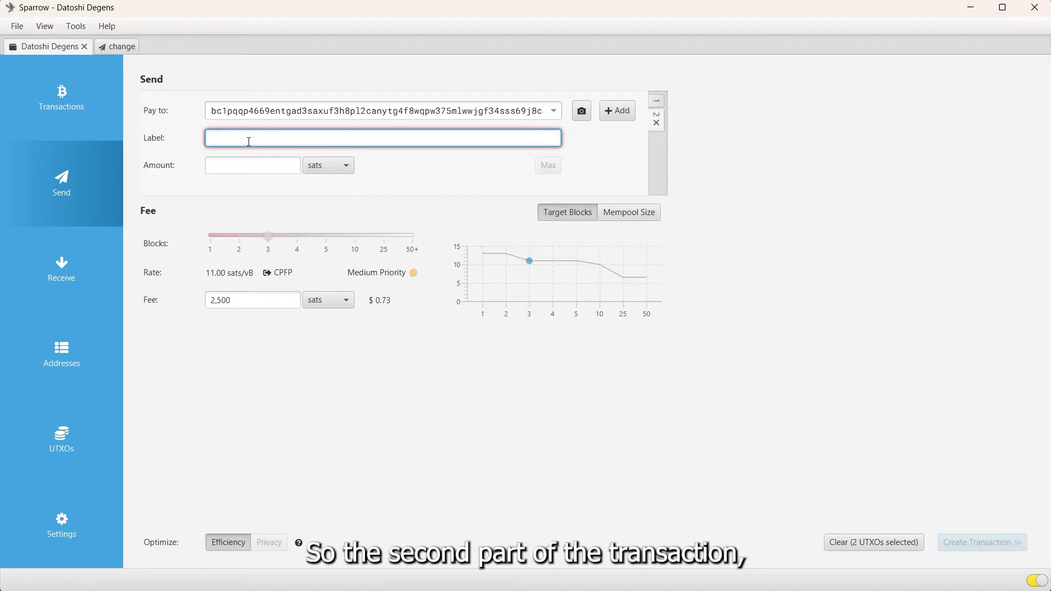
pyautogui.write('2')
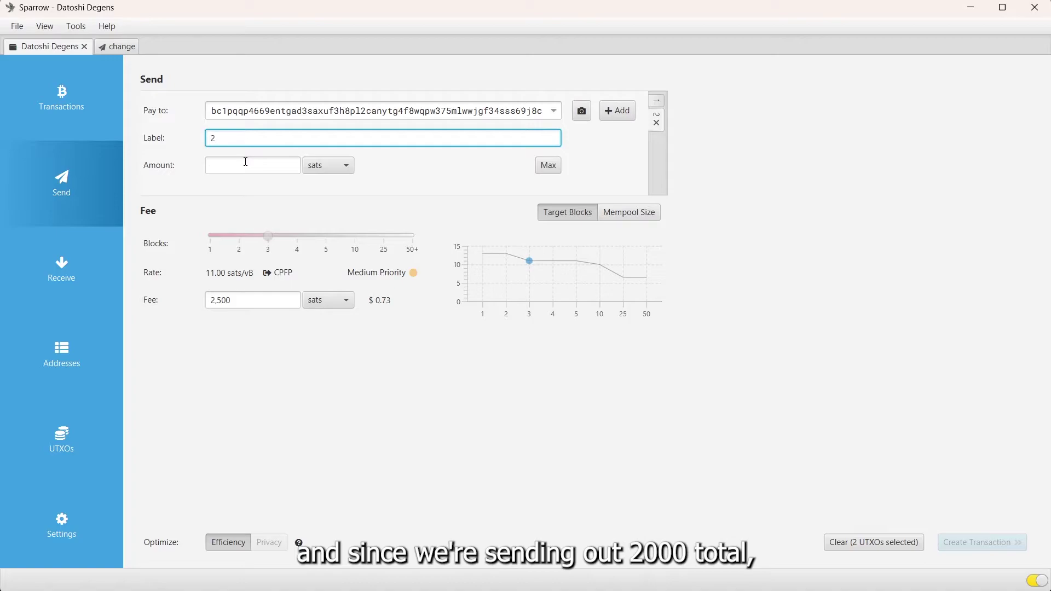
pyautogui.click(245, 162)
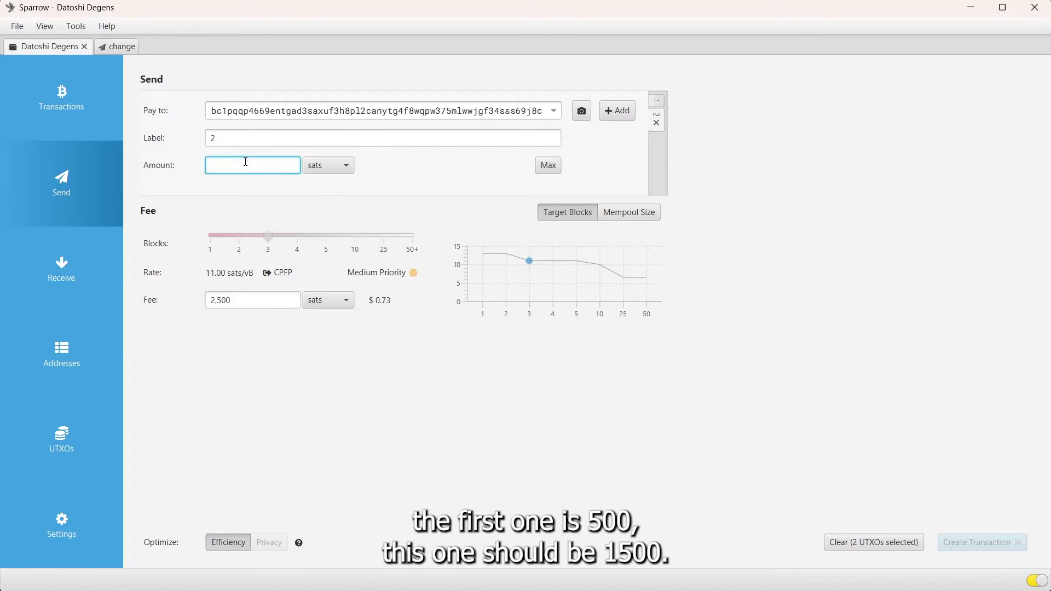
pyautogui.write('1500')
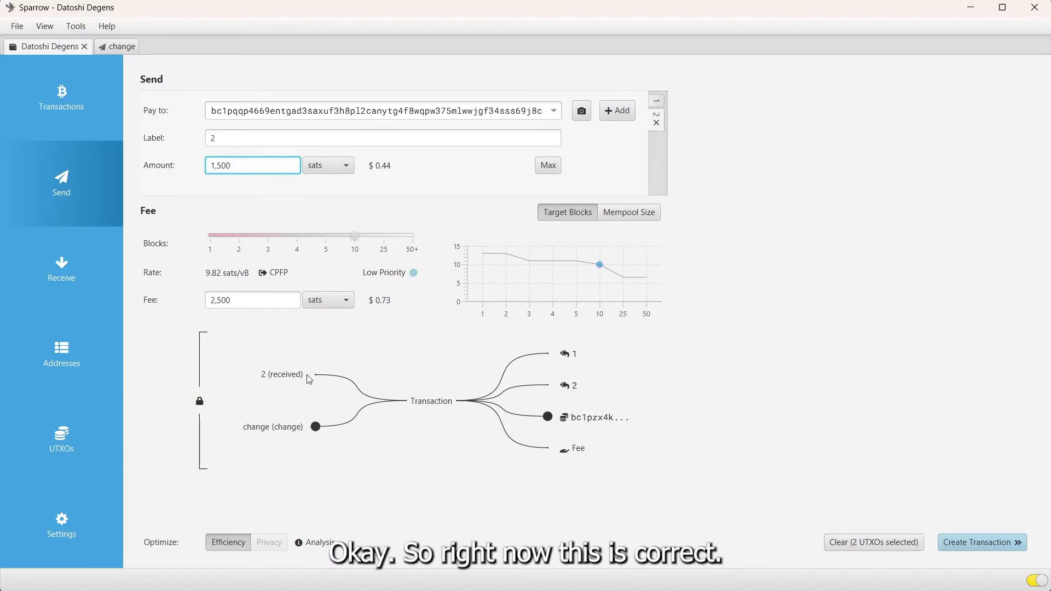
# Verify outputs 1 (500 sats) and 2 (1,500 sats) in the diagram, then create the transaction.
pyautogui.moveTo(290, 378)
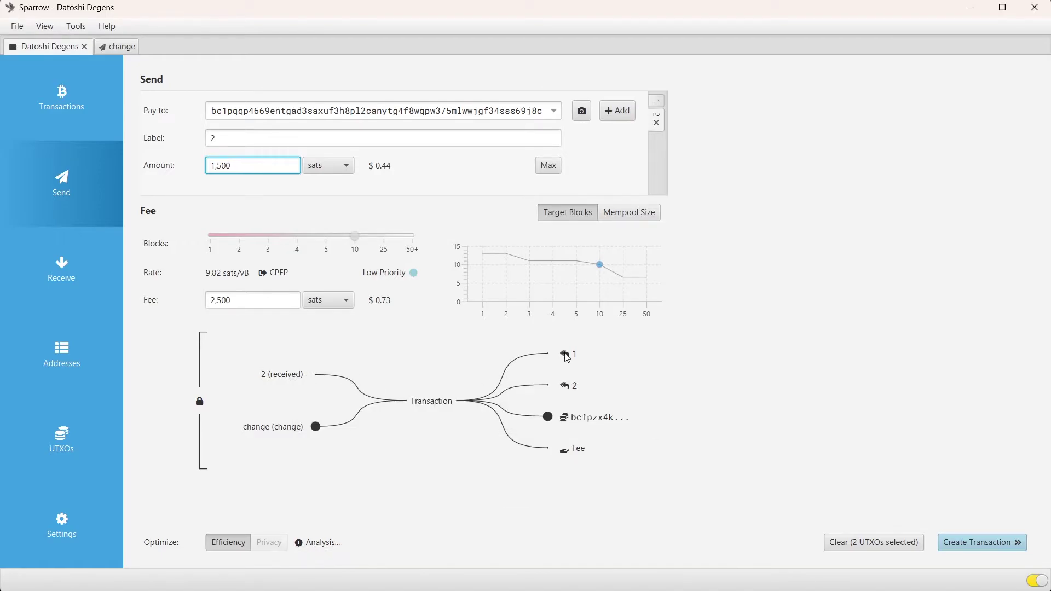
pyautogui.moveTo(566, 356)
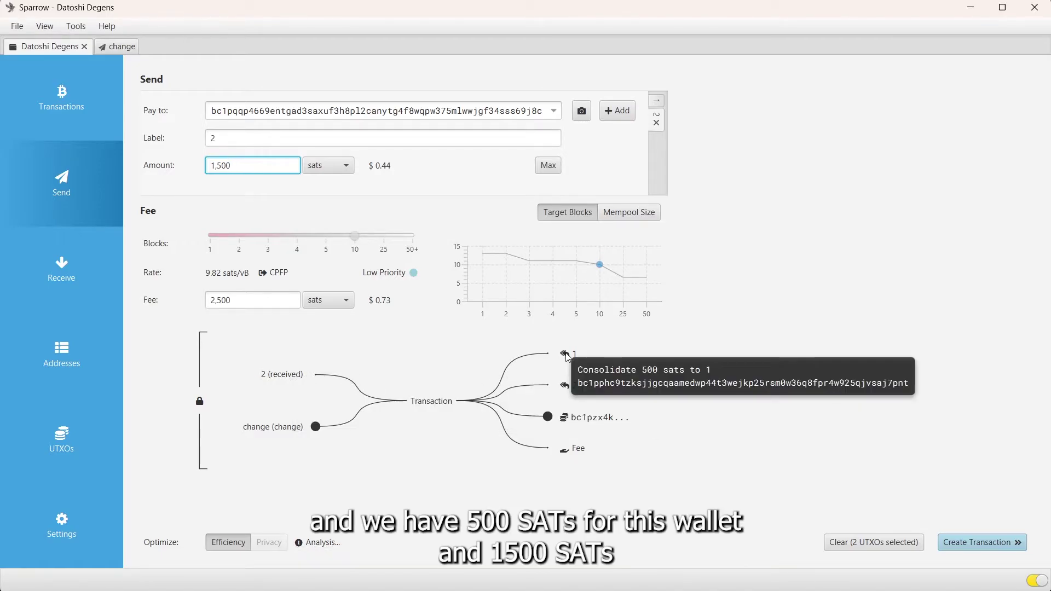
pyautogui.moveTo(571, 387)
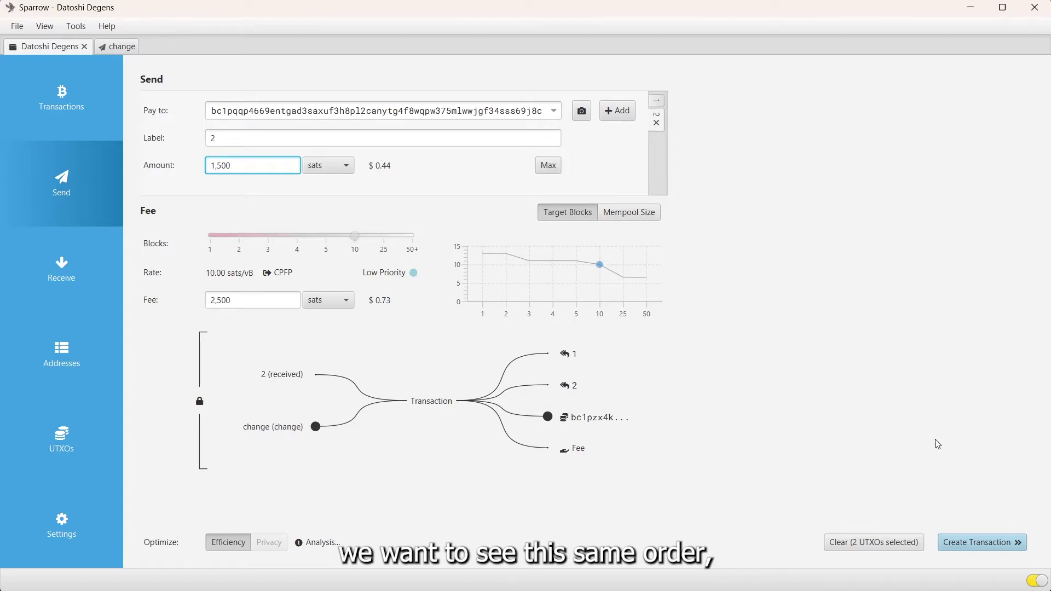
pyautogui.click(1012, 545)
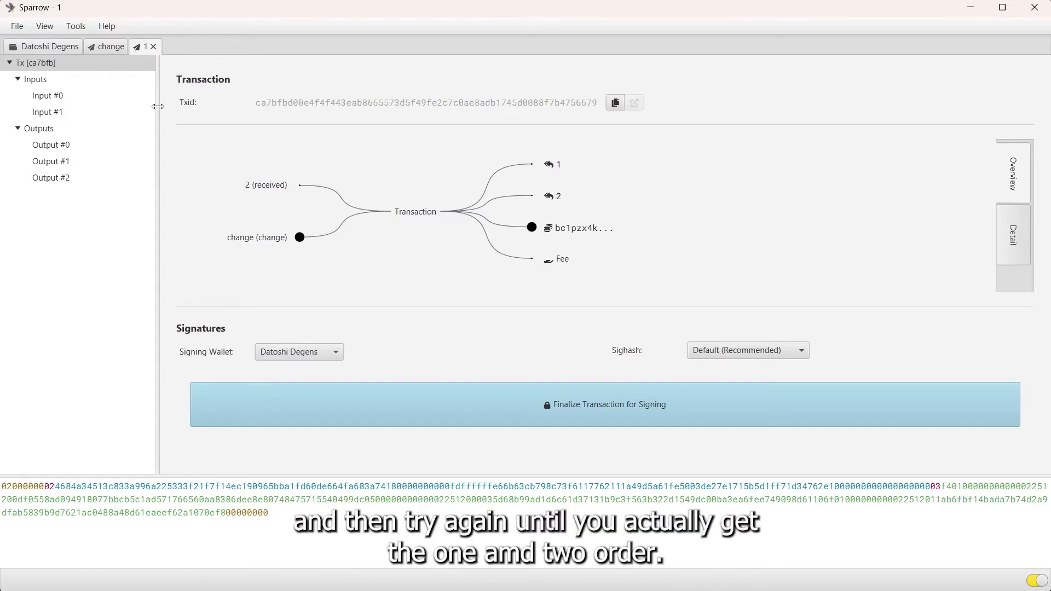
pyautogui.moveTo(549, 198)
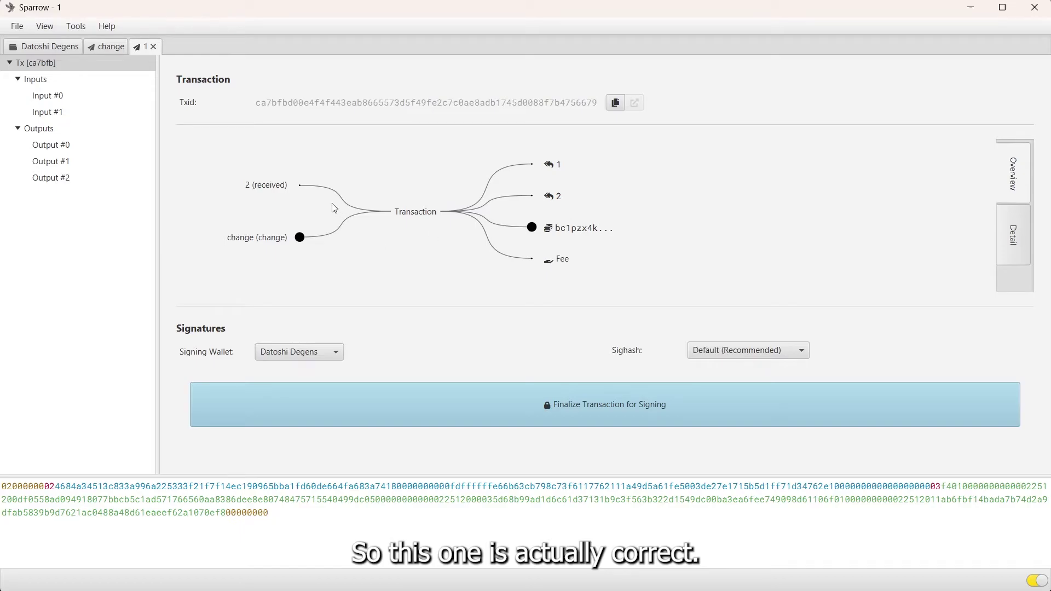
pyautogui.moveTo(283, 189)
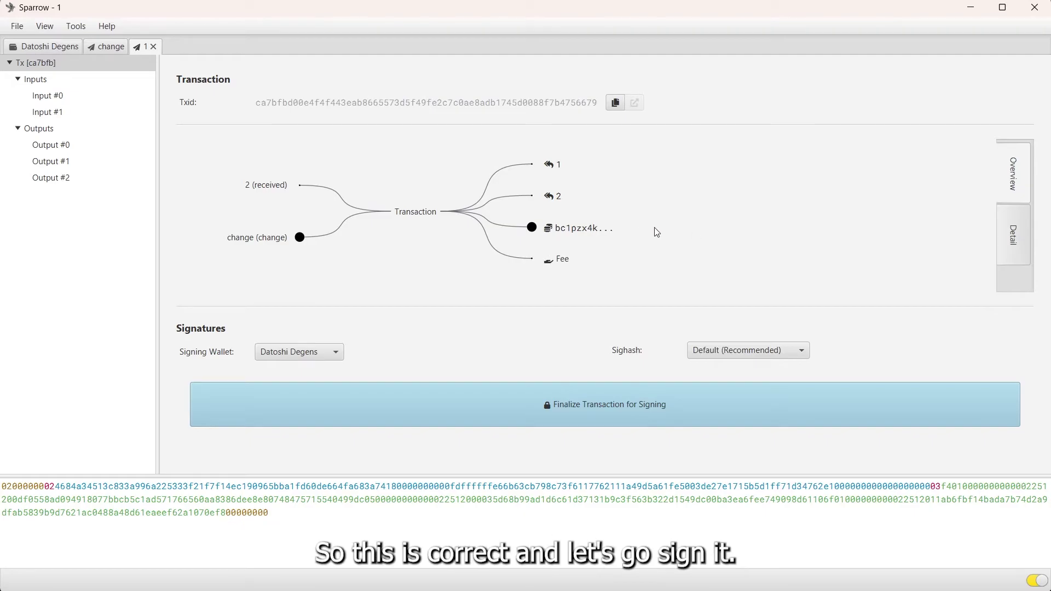
# Finalize, sign and broadcast the transaction.
pyautogui.click(623, 410)
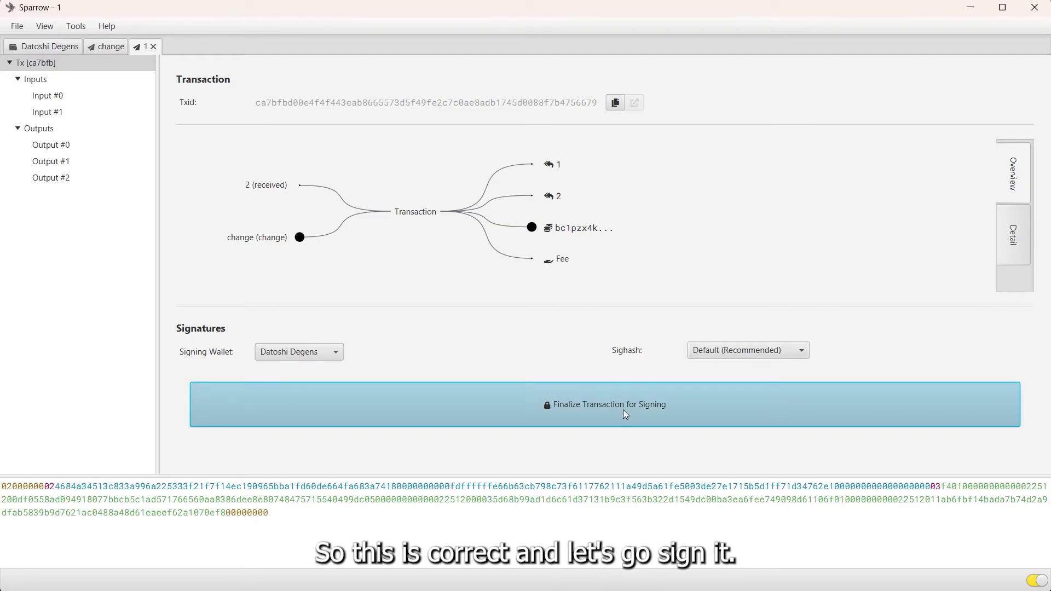
pyautogui.click(910, 421)
pyautogui.click(733, 409)
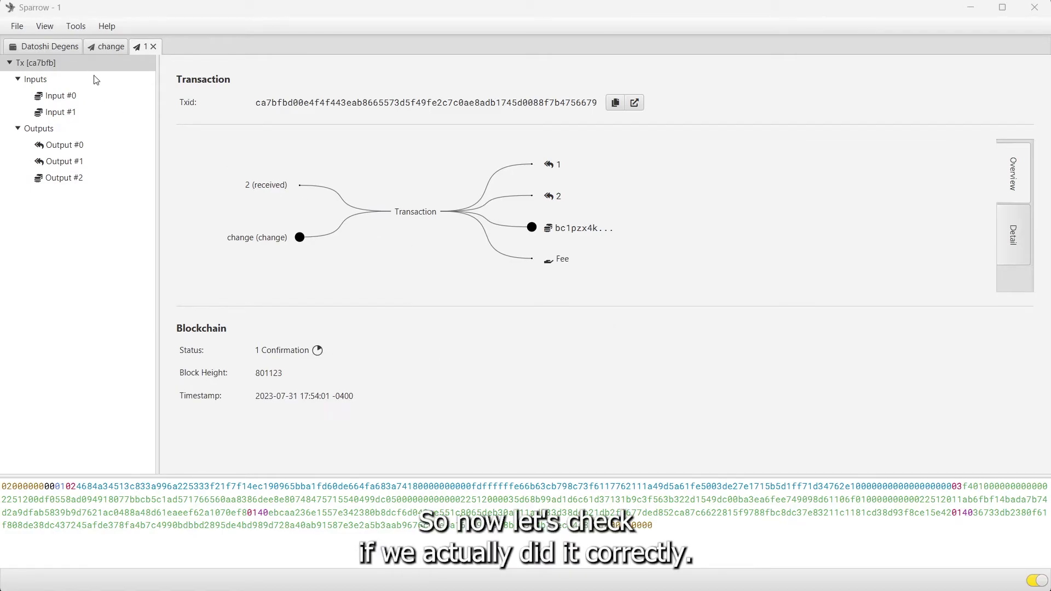
# Copy the 500 naka address from the wallet's address list.
pyautogui.click(57, 50)
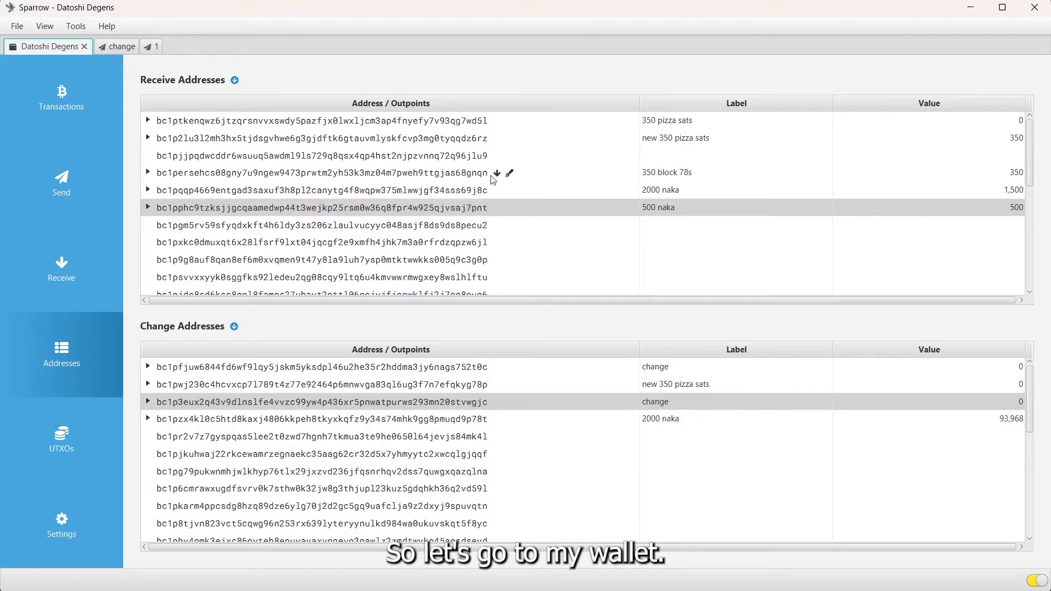
pyautogui.rightClick(433, 214)
pyautogui.click(465, 292)
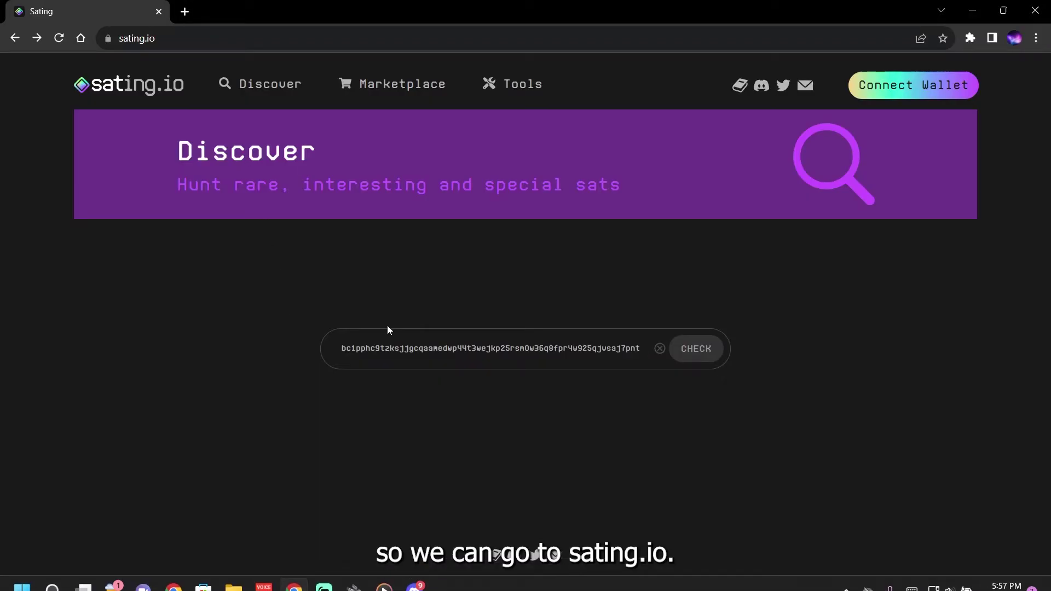
# Check the 500 naka address on sating.io and confirm its sat range comes from block 286.
pyautogui.click(680, 355)
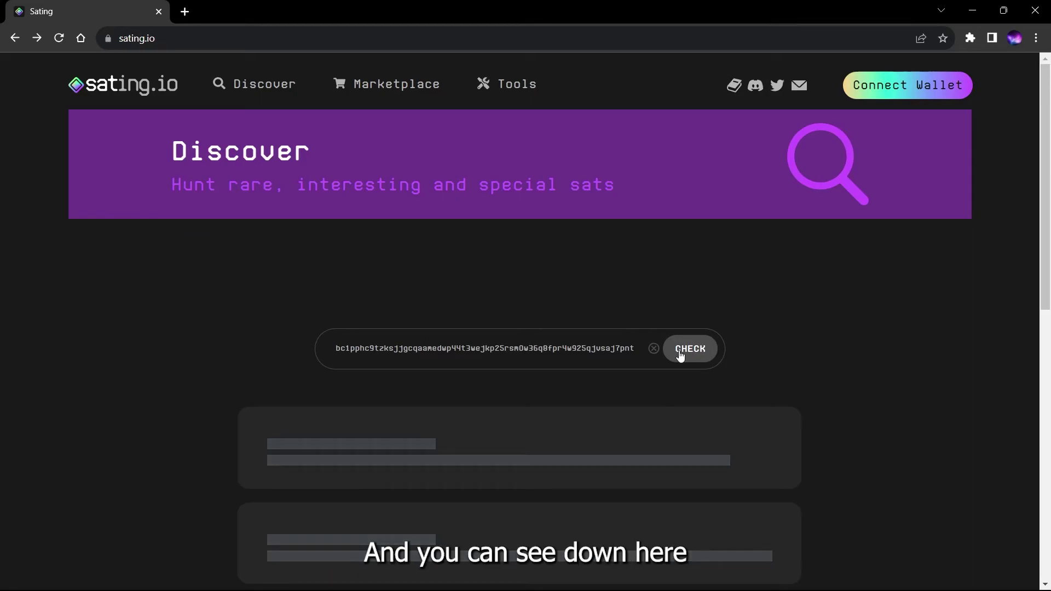
pyautogui.scroll(-5, 679, 356)
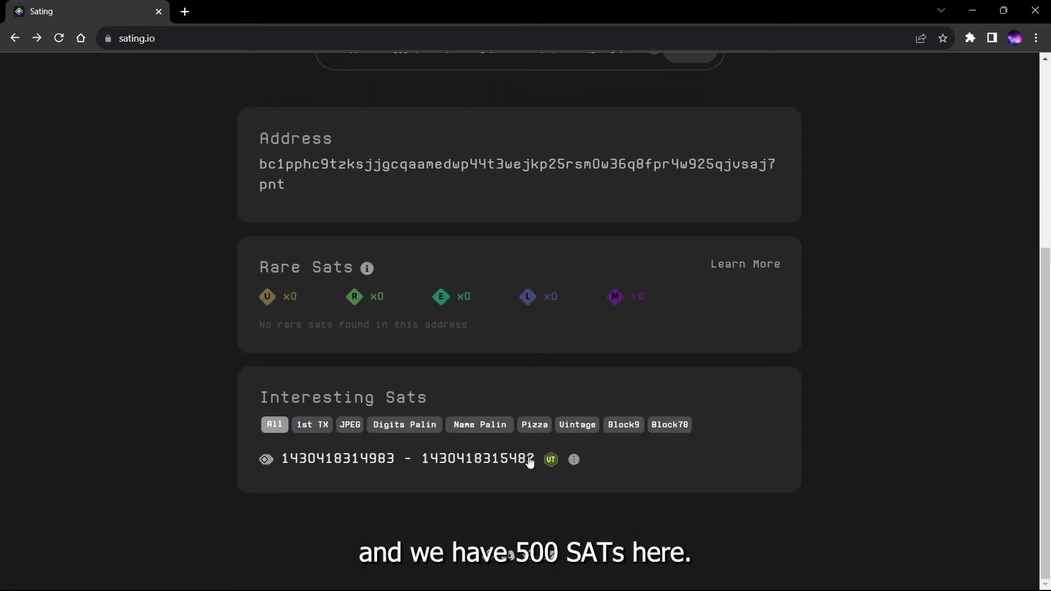
pyautogui.click(353, 460)
pyautogui.scroll(-5, 328, 442)
pyautogui.scroll(-1, 304, 438)
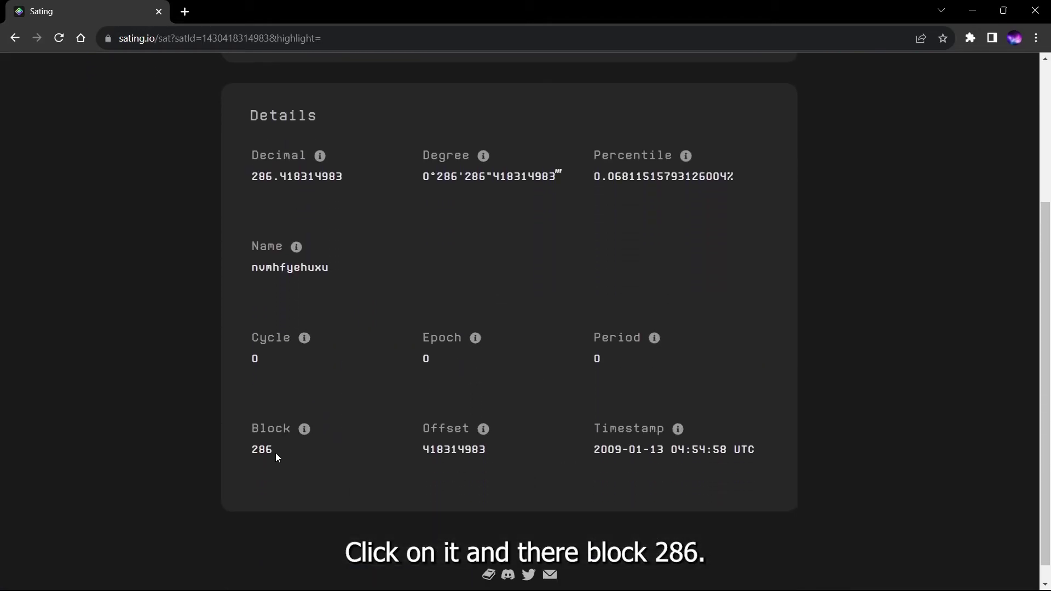
pyautogui.scroll(5, 304, 431)
pyautogui.click(731, 141)
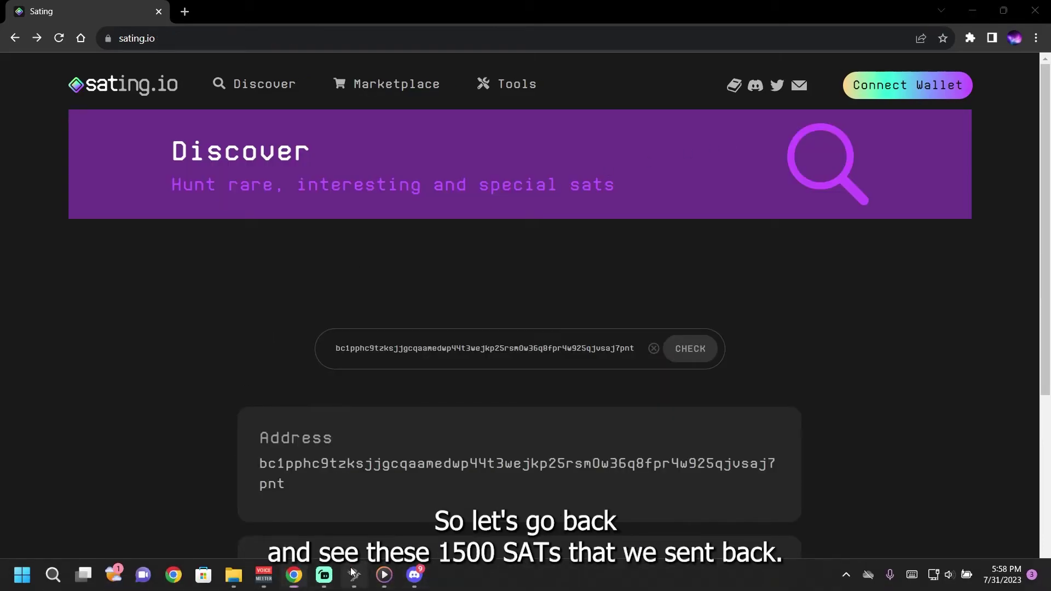
# Copy the 2000 naka address now holding 1,500 sats in Sparrow.
pyautogui.click(353, 575)
pyautogui.click(454, 190)
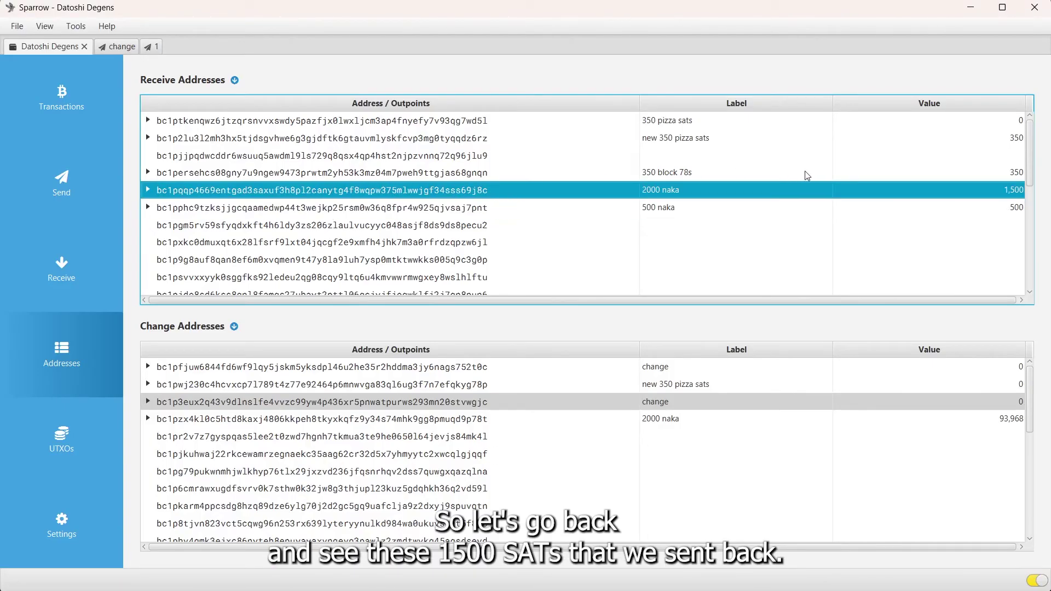
pyautogui.rightClick(457, 195)
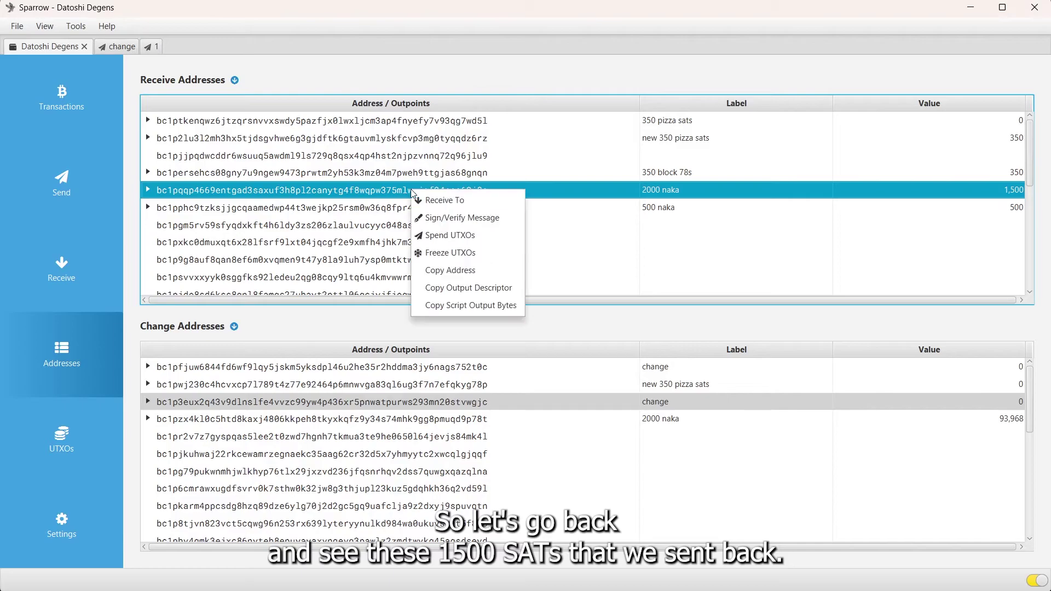
pyautogui.click(438, 271)
pyautogui.click(294, 582)
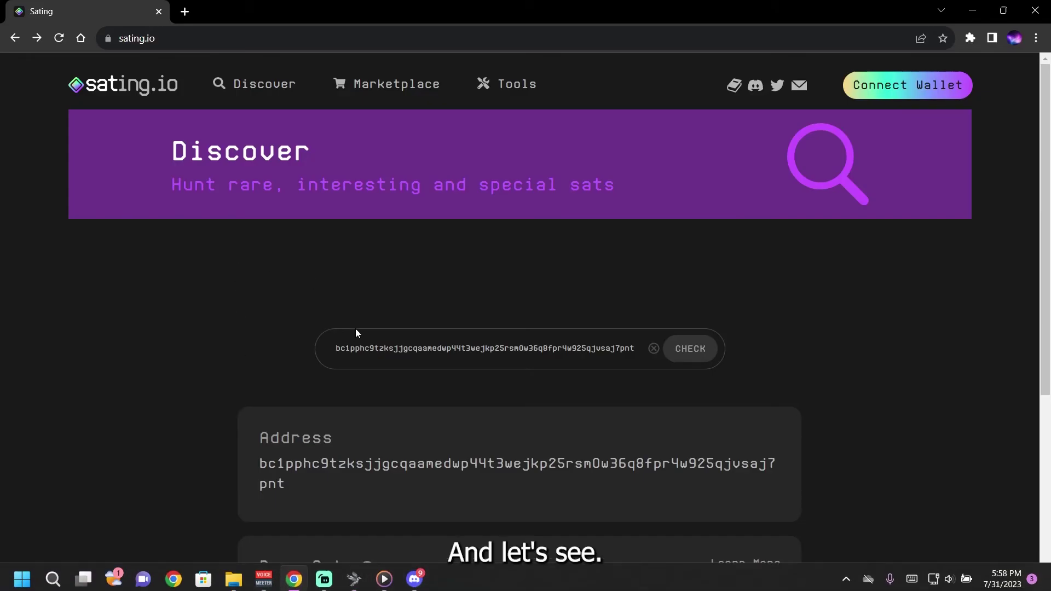
pyautogui.hotkey('ctrl', 'a')
pyautogui.hotkey('ctrl', 'v')
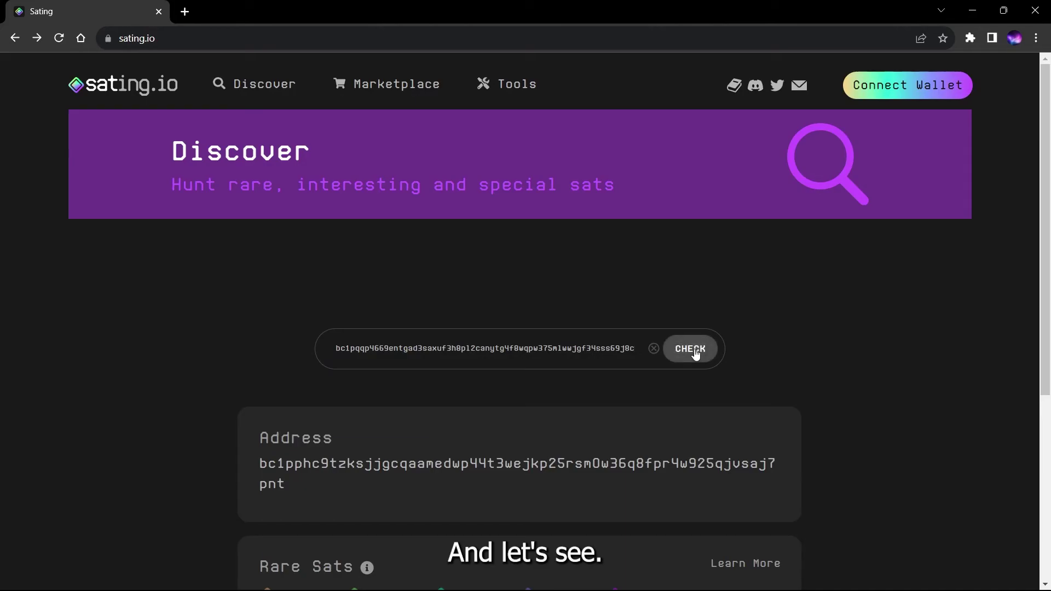
pyautogui.click(691, 349)
pyautogui.scroll(-5, 694, 353)
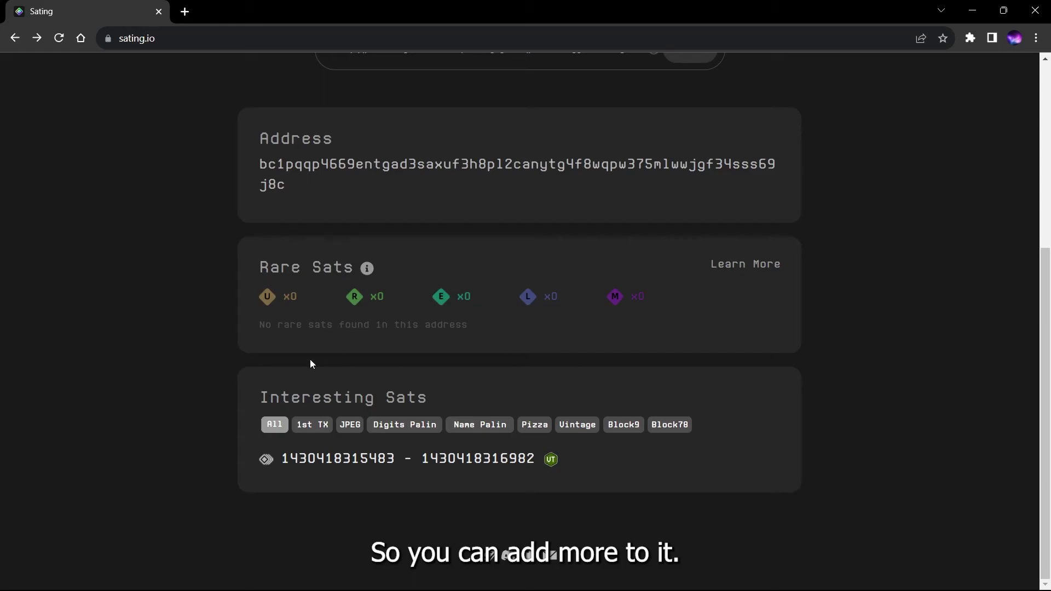
# Return to Sparrow Wallet and view the split transaction confirmed at block 801123.
pyautogui.click(354, 585)
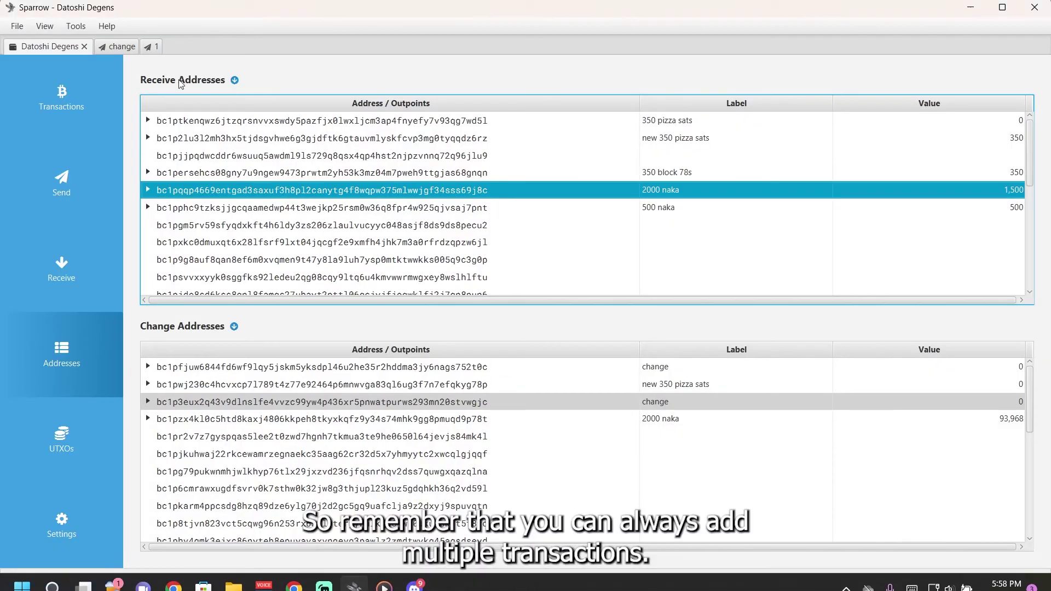
pyautogui.click(124, 48)
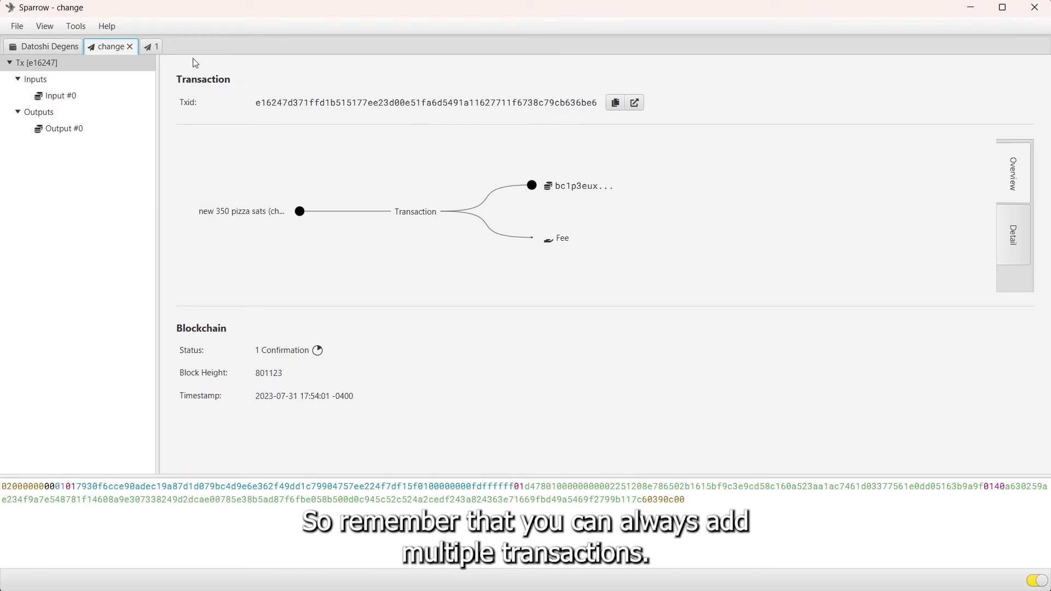
pyautogui.click(154, 47)
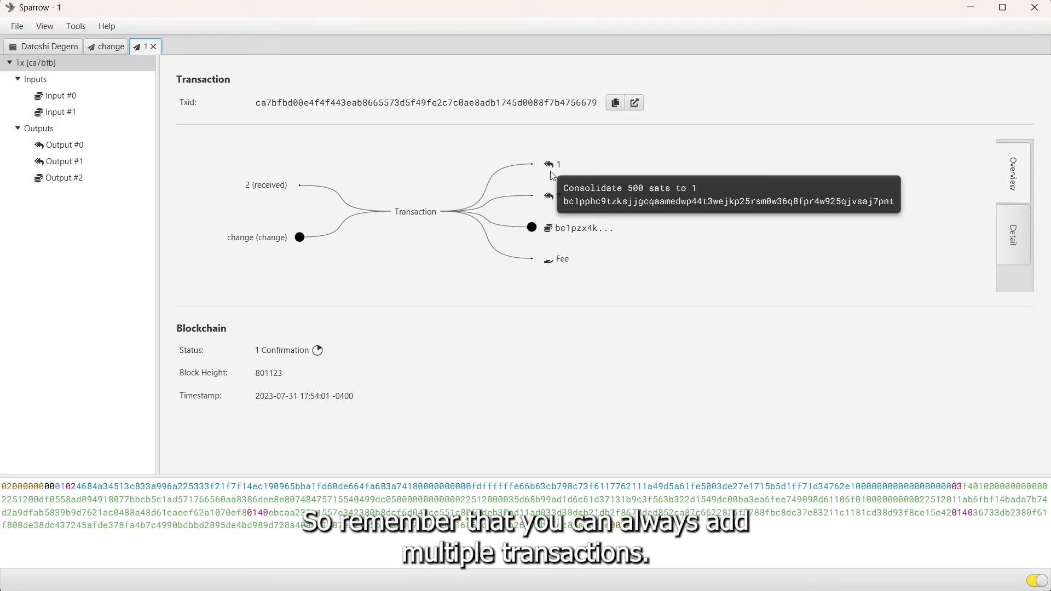